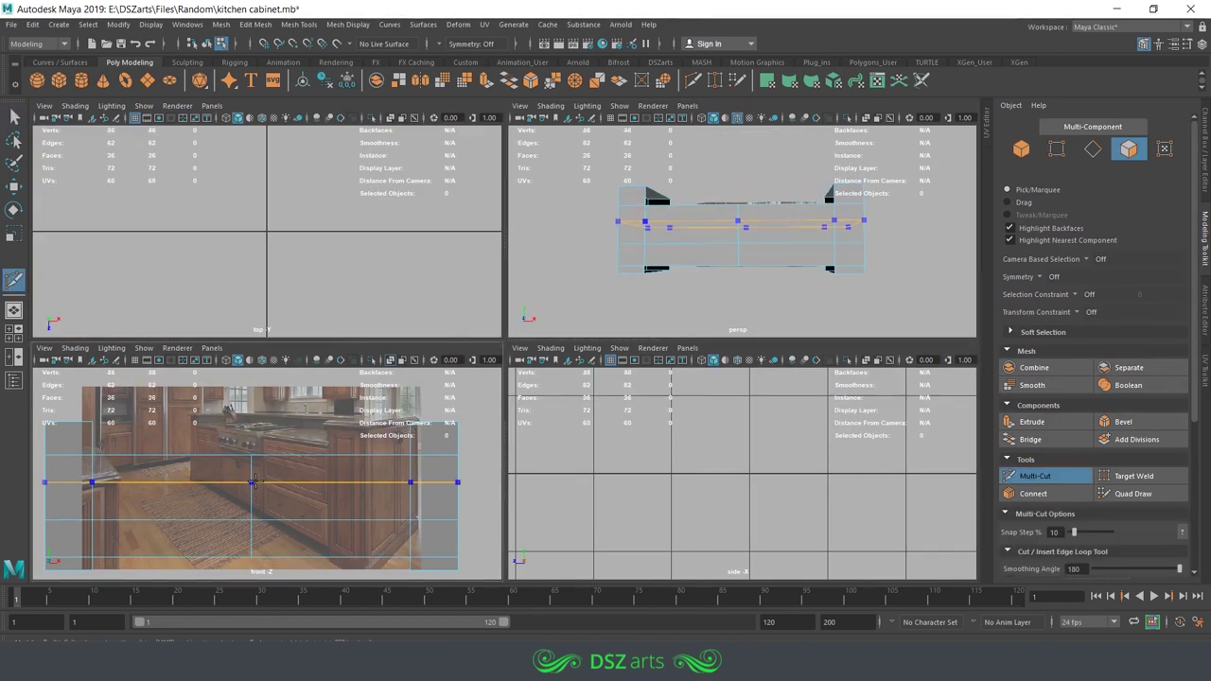
- Bevel the selected edge loops of the cabinet block with Ctrl+B
key(ctrl+b)
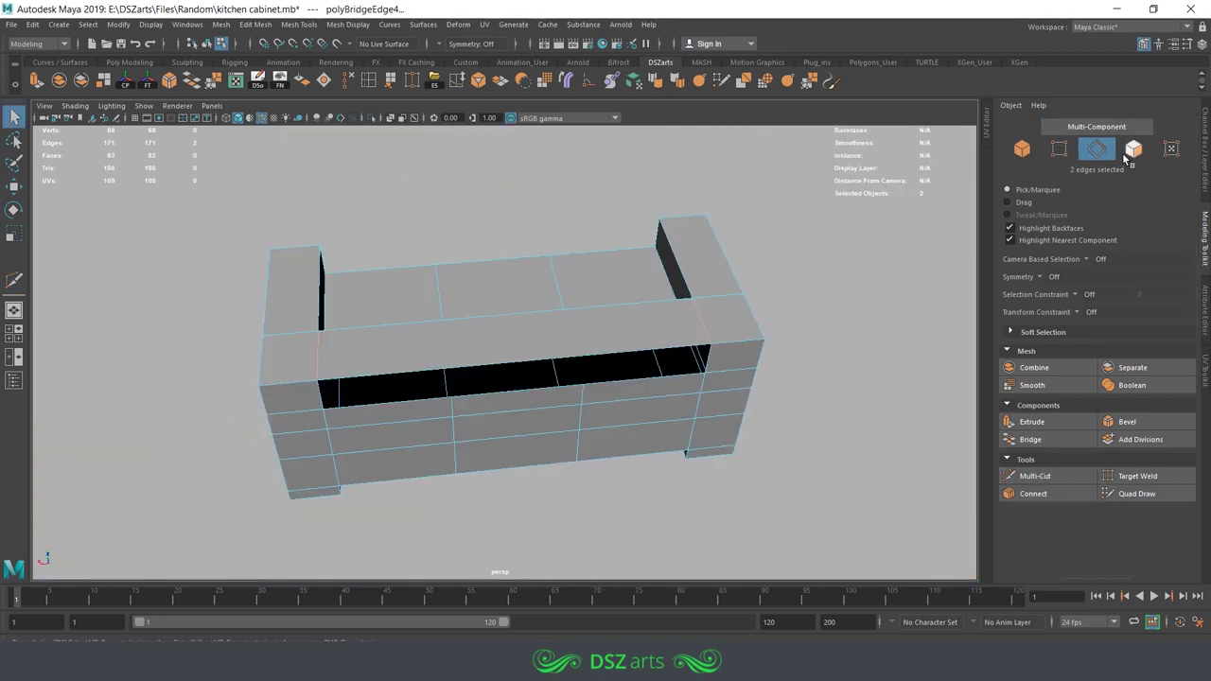
- Multi-Cut new edges across the cabinet front and extrude the selected front faces
click(1032, 476)
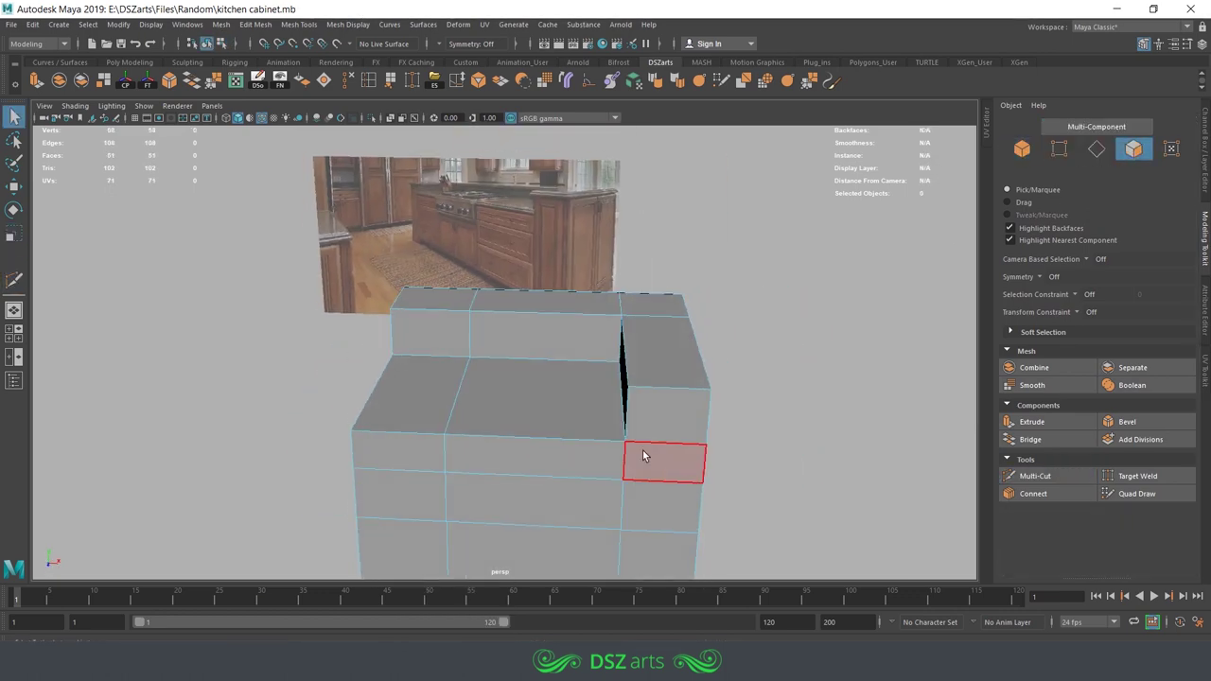
click(1035, 476)
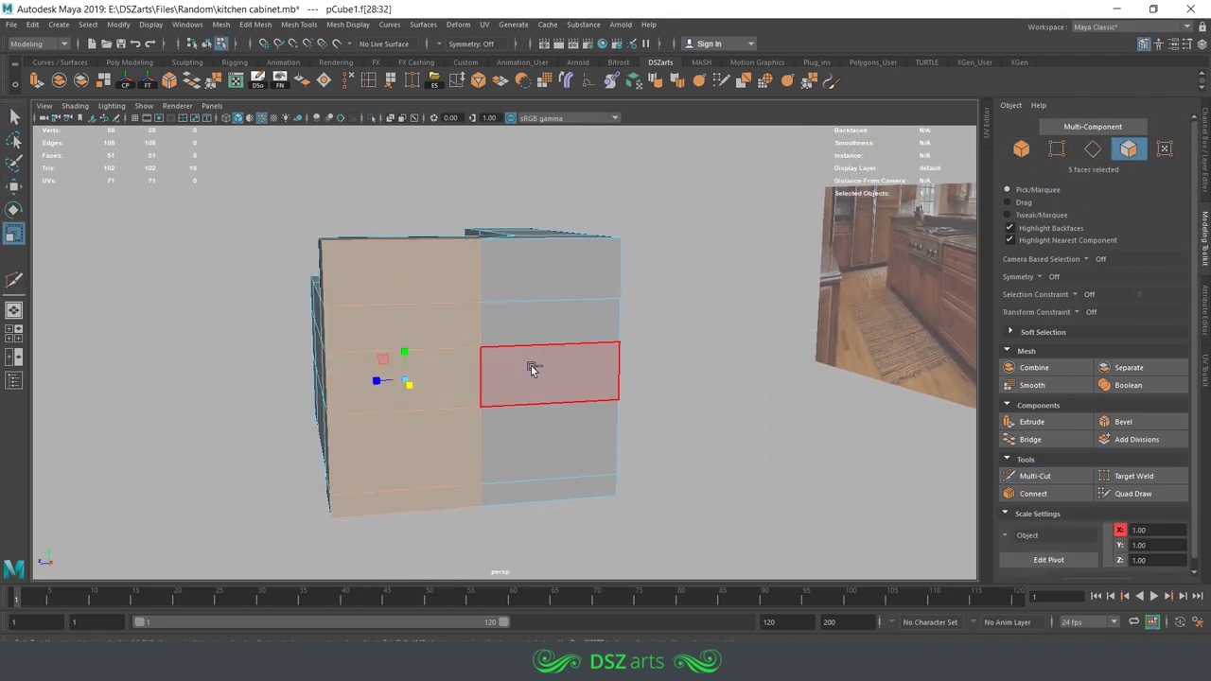
key(ctrl+e)
key(space)
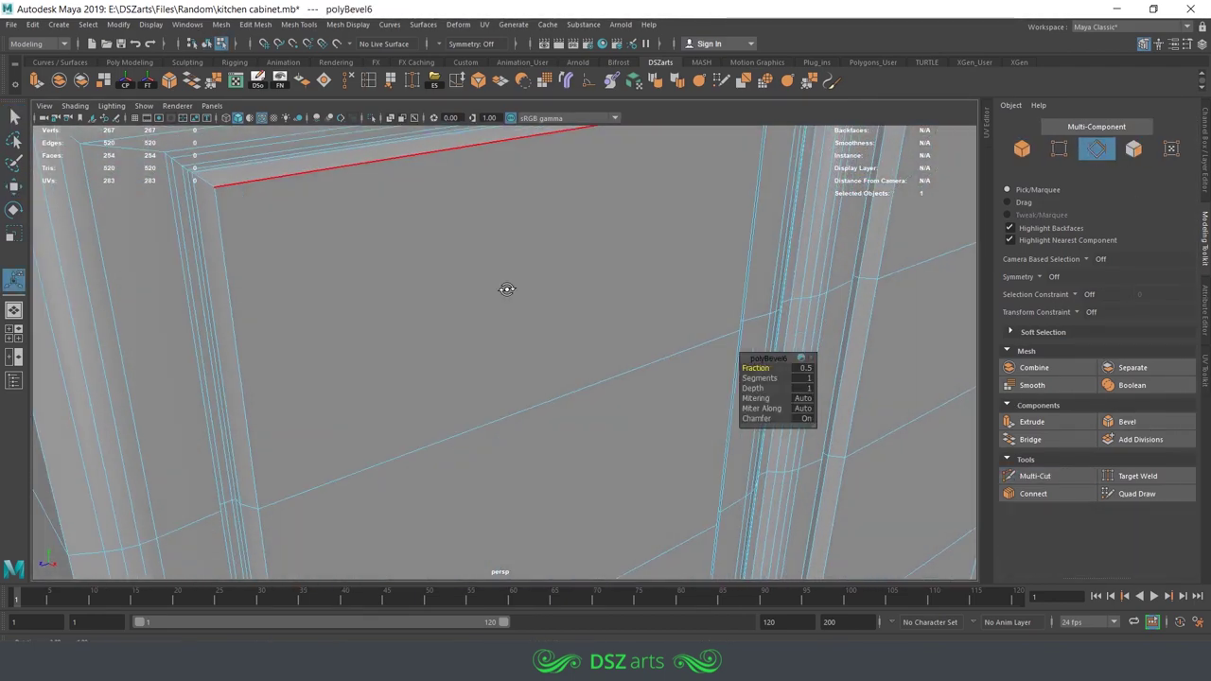
- Raise the polyBevel6 Segments value to 3
drag(760, 378, 571, 340)
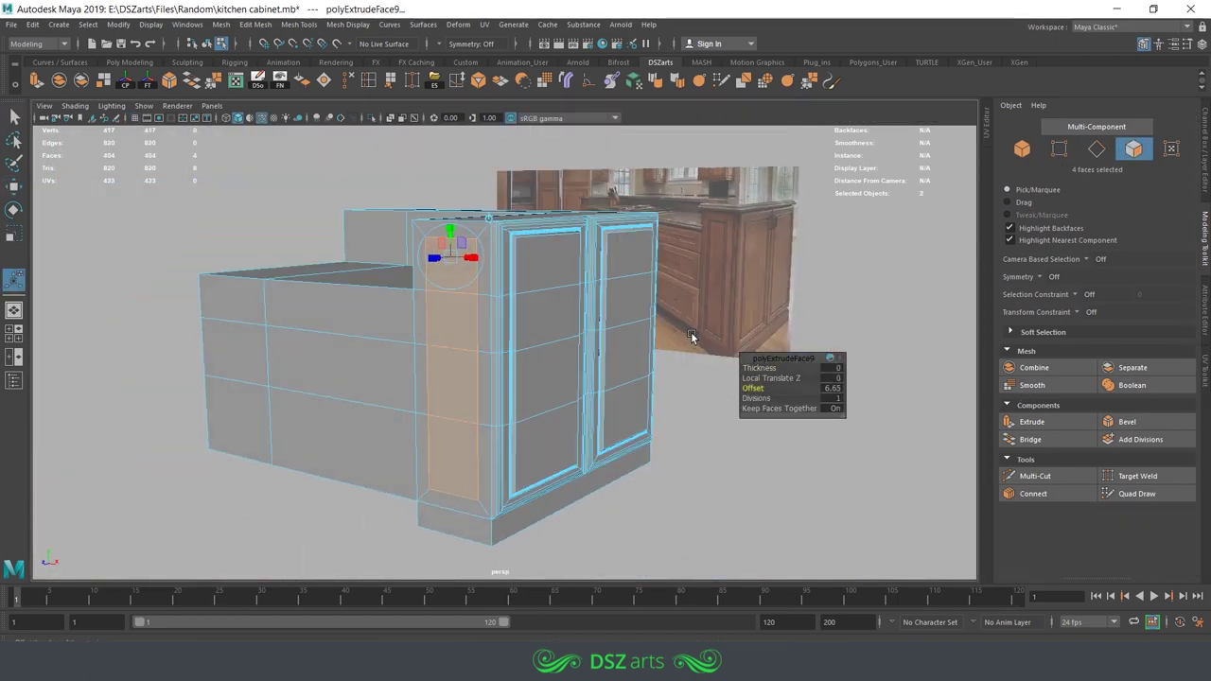
- Extrude the door faces again with an offset to form inset framed borders
key(ctrl+e)
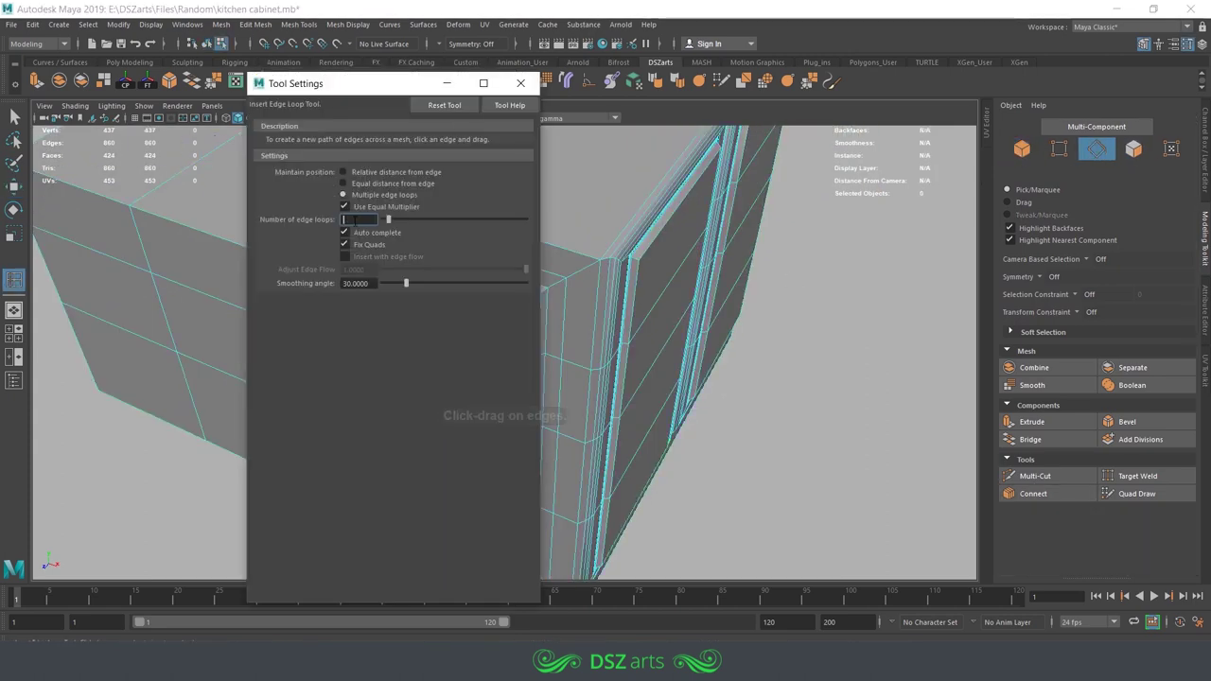
- Bevel the inner edges of the door frames
key(ctrl+b)
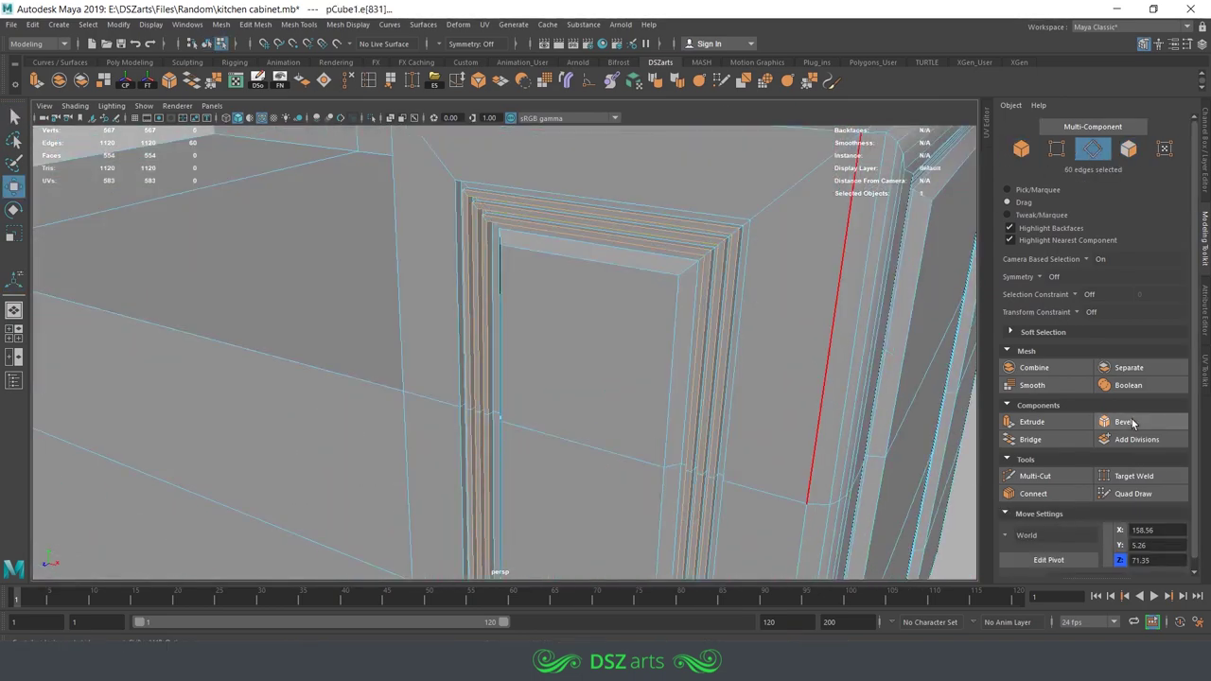
click(1132, 422)
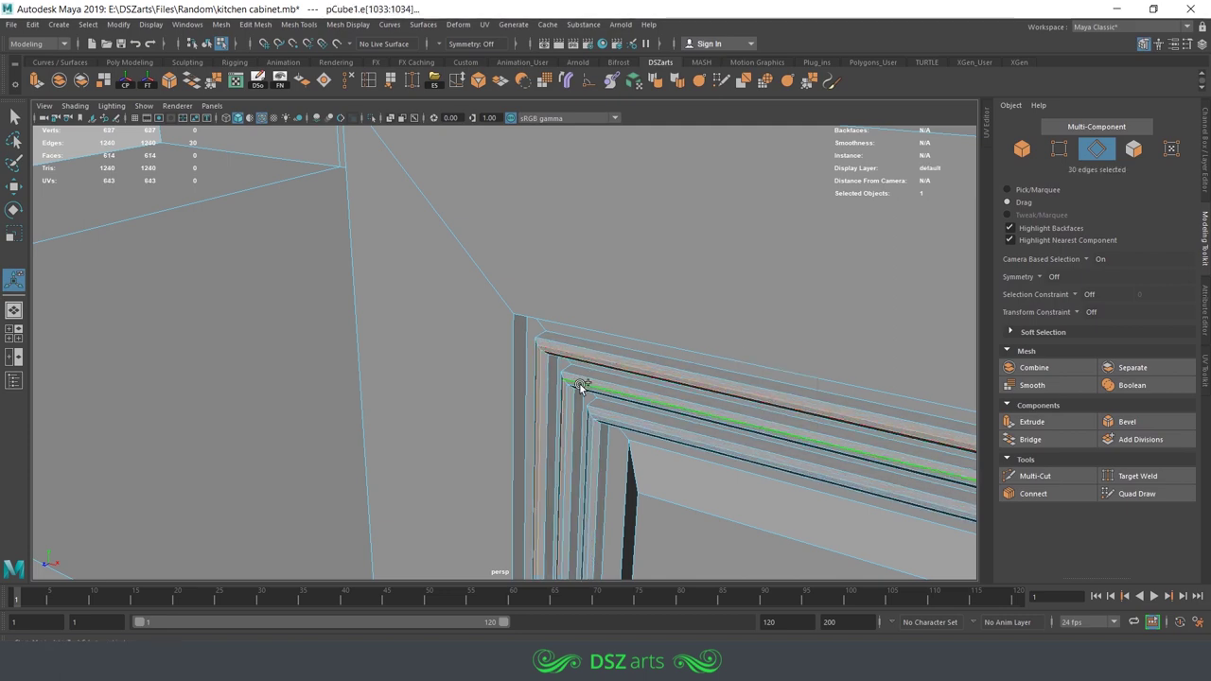
click(1022, 149)
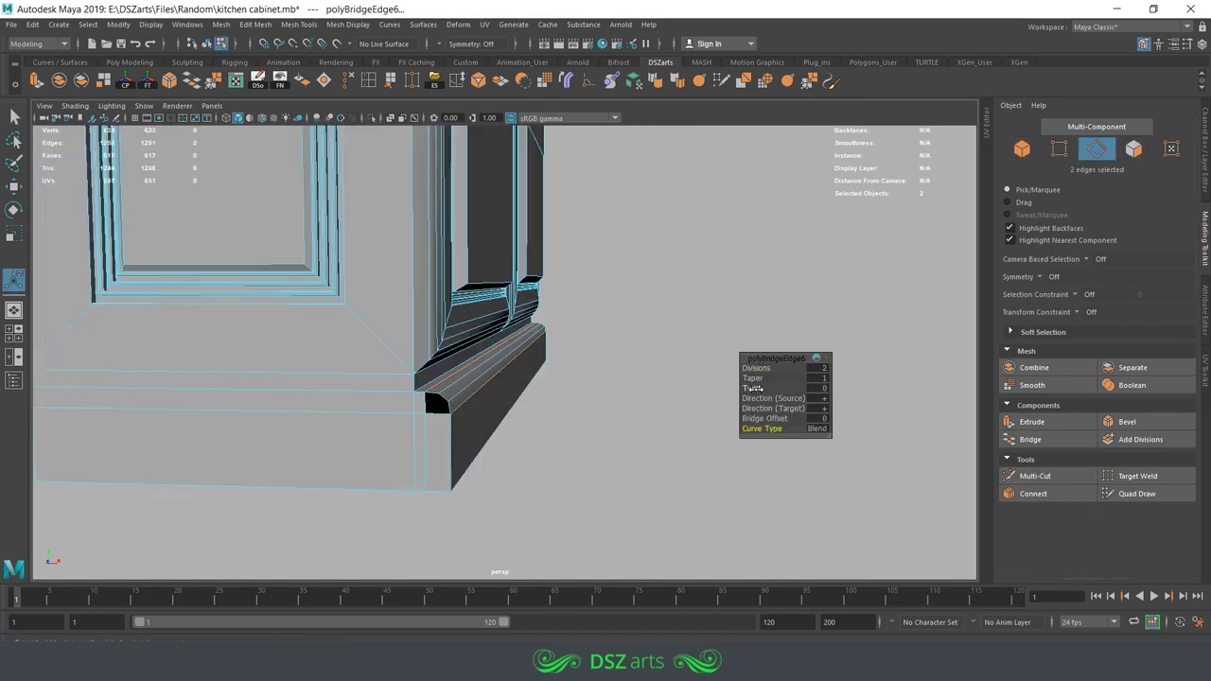
- Flip polyBridgeEdge6 Direction to form the base ledge, then scale the corner vertices
click(773, 399)
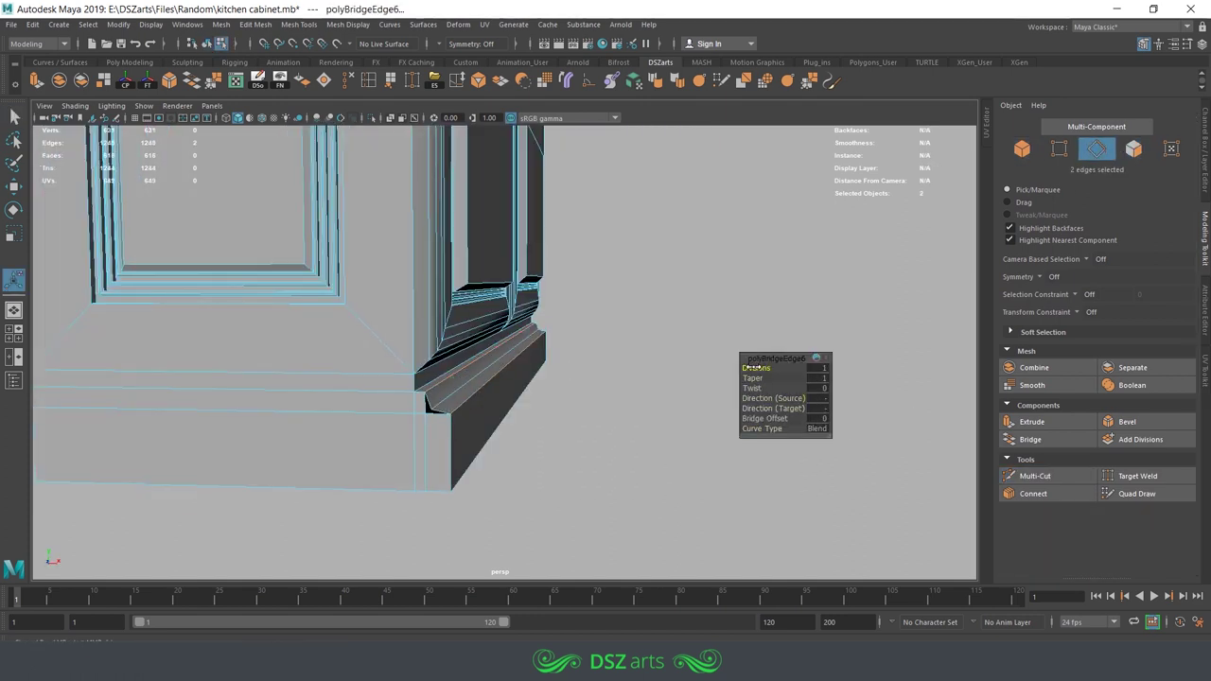
alt+drag(763, 368, 591, 356)
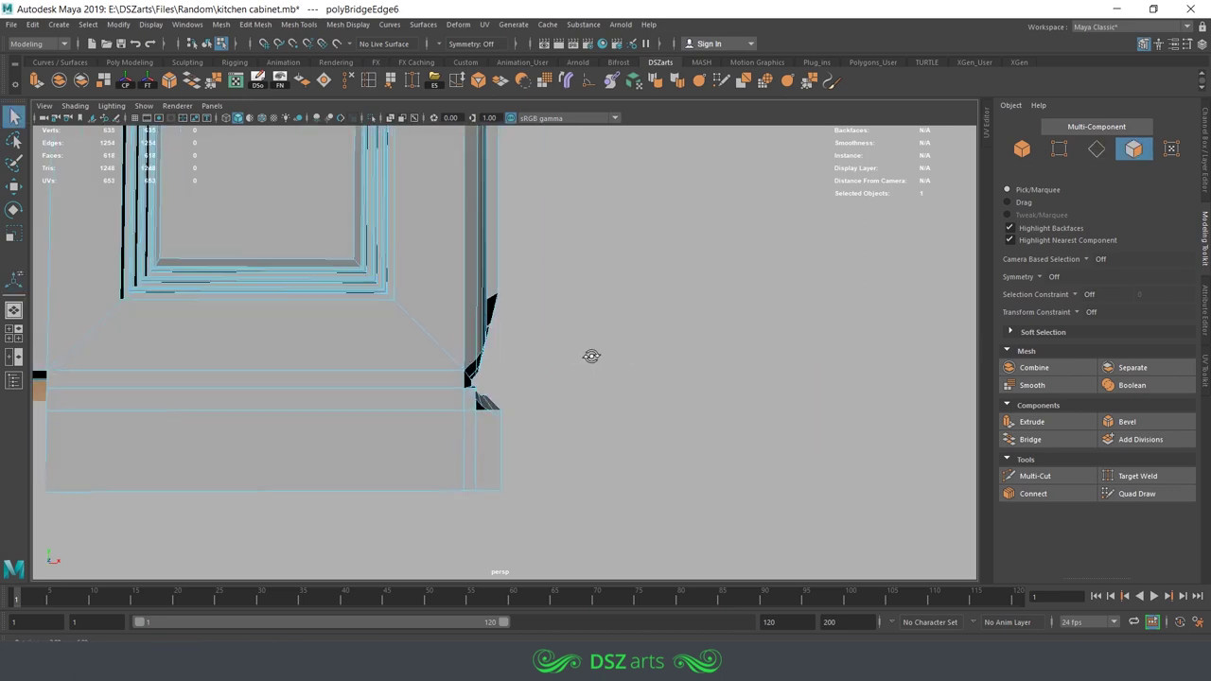
alt+drag(470, 428, 606, 310)
key(r)
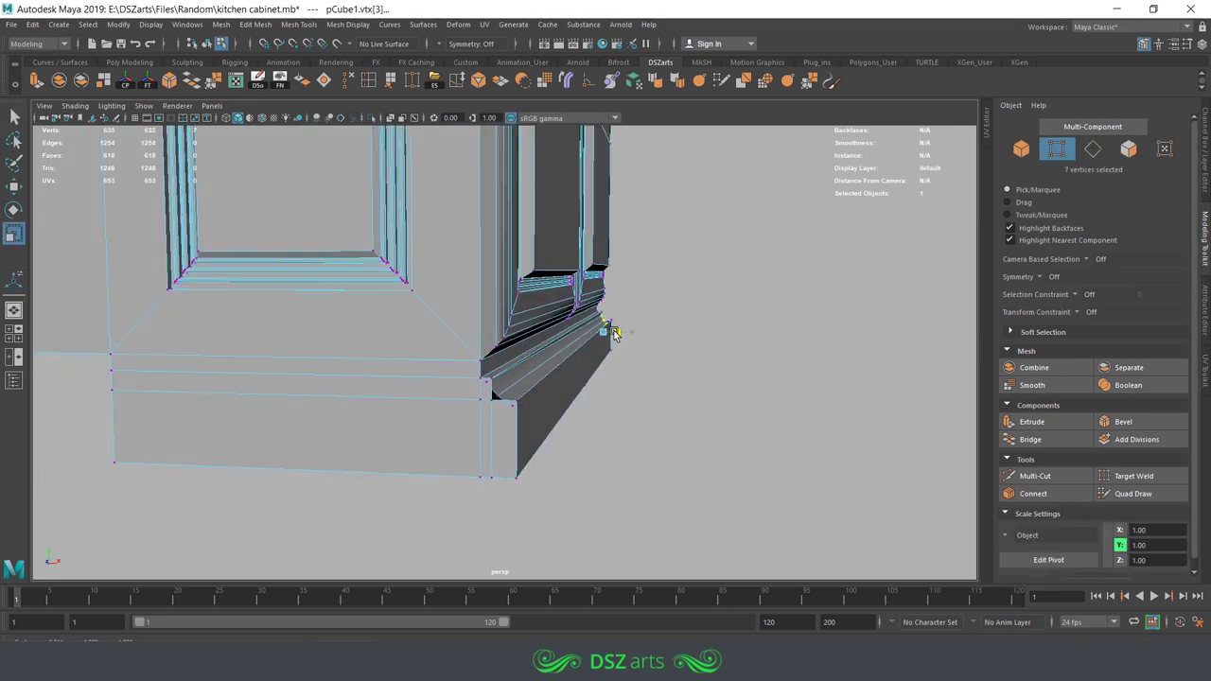
mouse_move(508, 415)
alt+mouse_down()
mouse_move(617, 391)
mouse_move(532, 431)
alt+mouse_up()
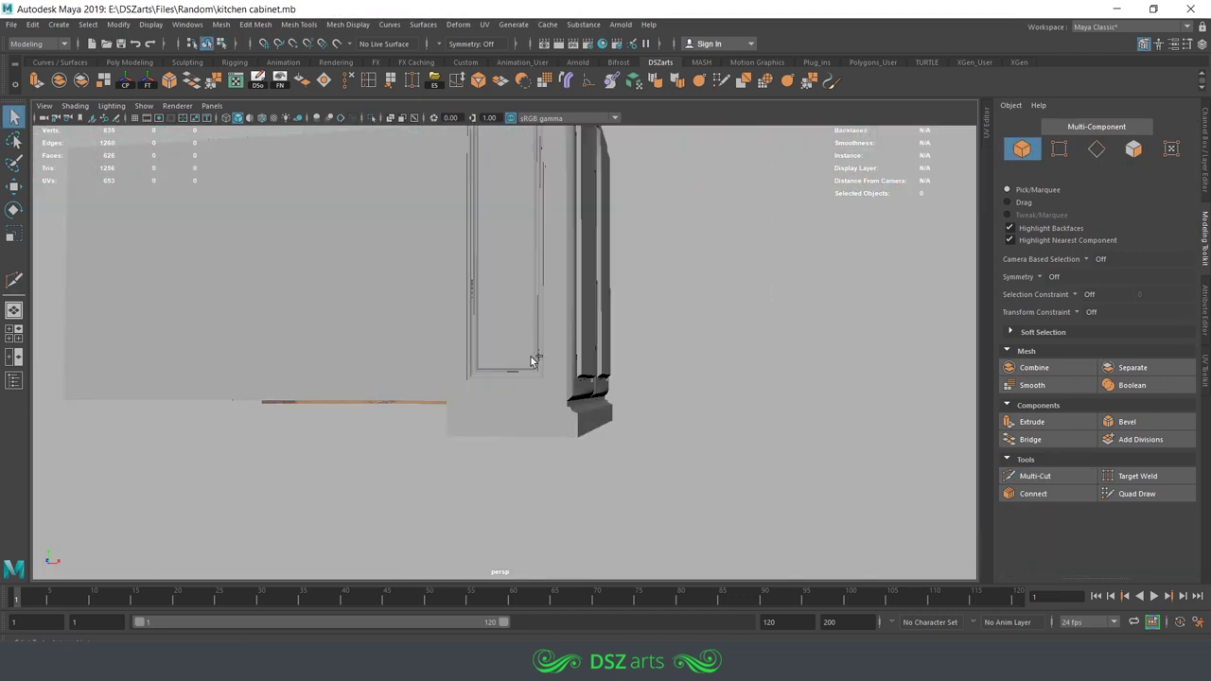
- Extrude the drawer faces and select the edges that form the drawer gaps
key(ctrl+e)
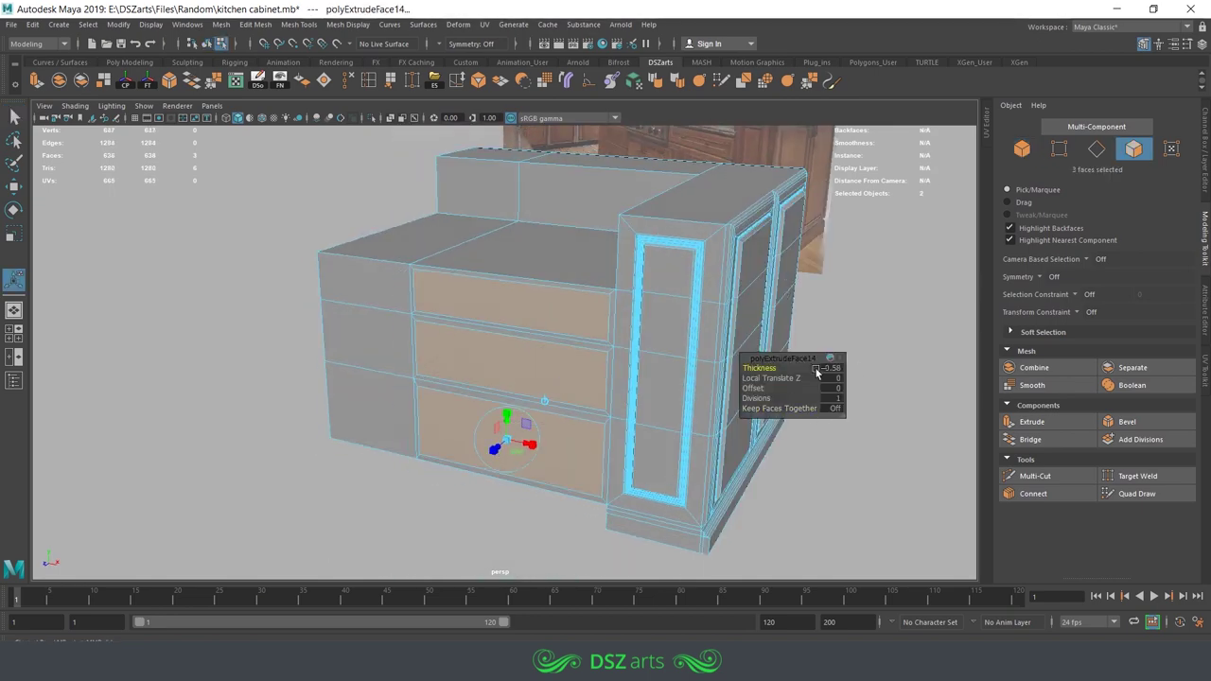
click(1023, 204)
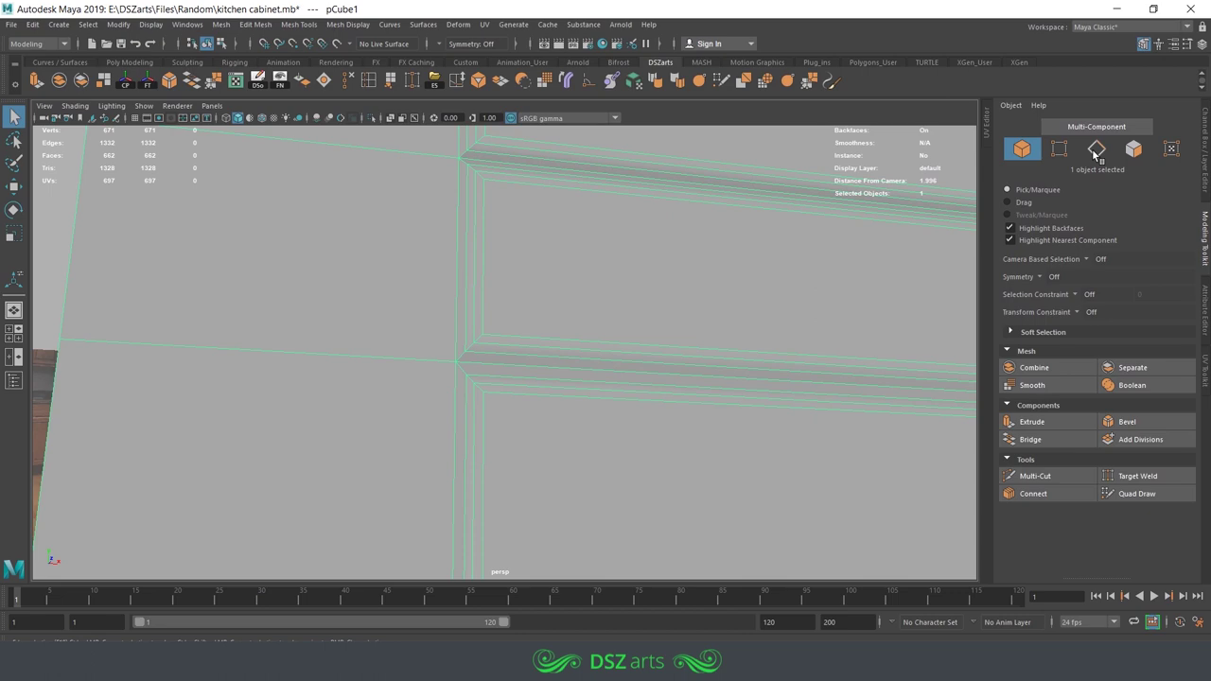
click(1095, 150)
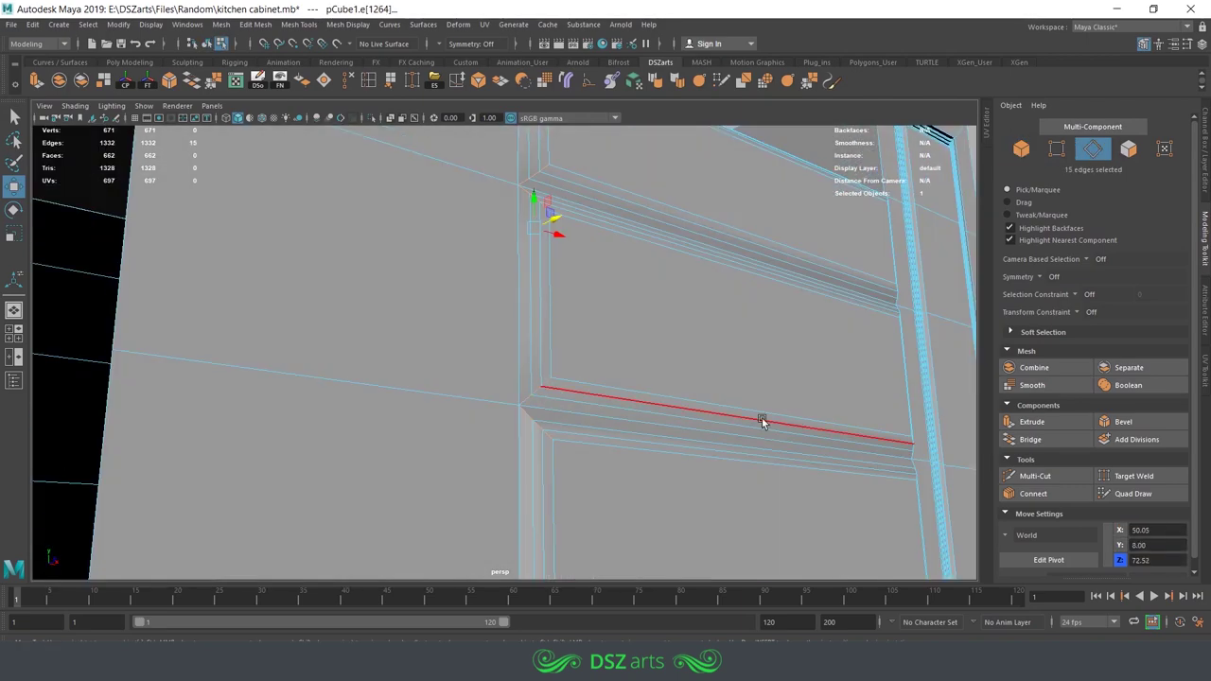
scroll(547, 314, down, 5)
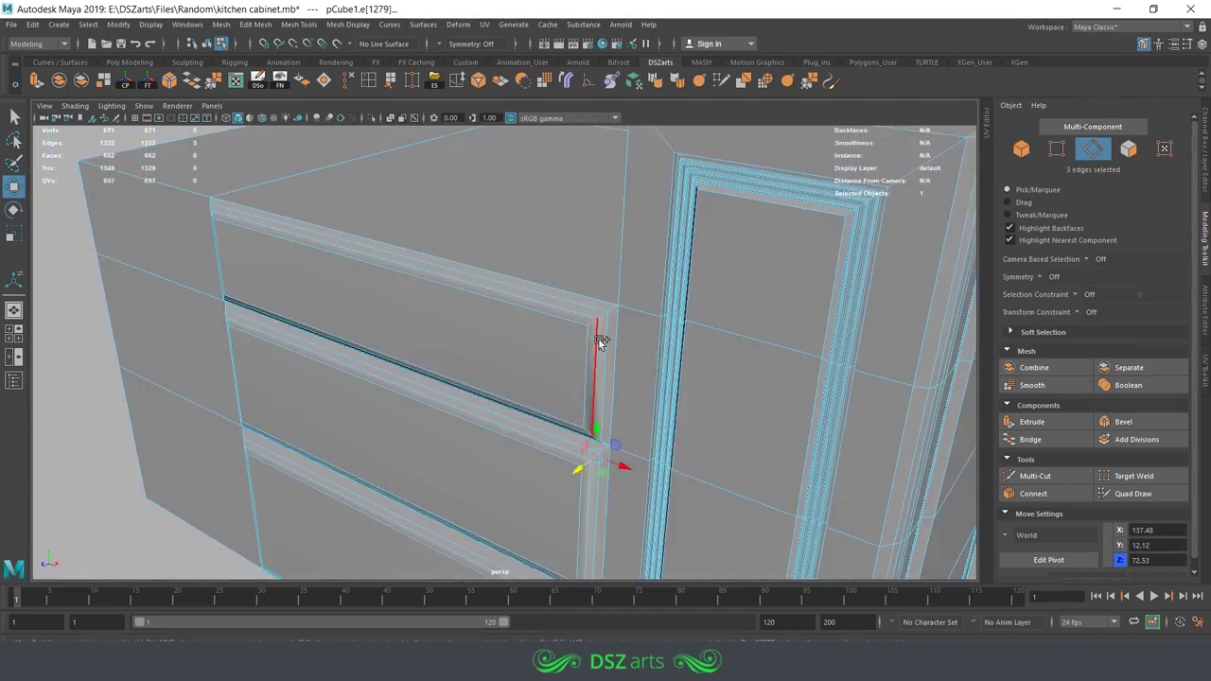
scroll(547, 313, up, 5)
mouse_move(719, 346)
shift+mouse_down()
mouse_move(774, 286)
mouse_move(647, 287)
shift+mouse_up()
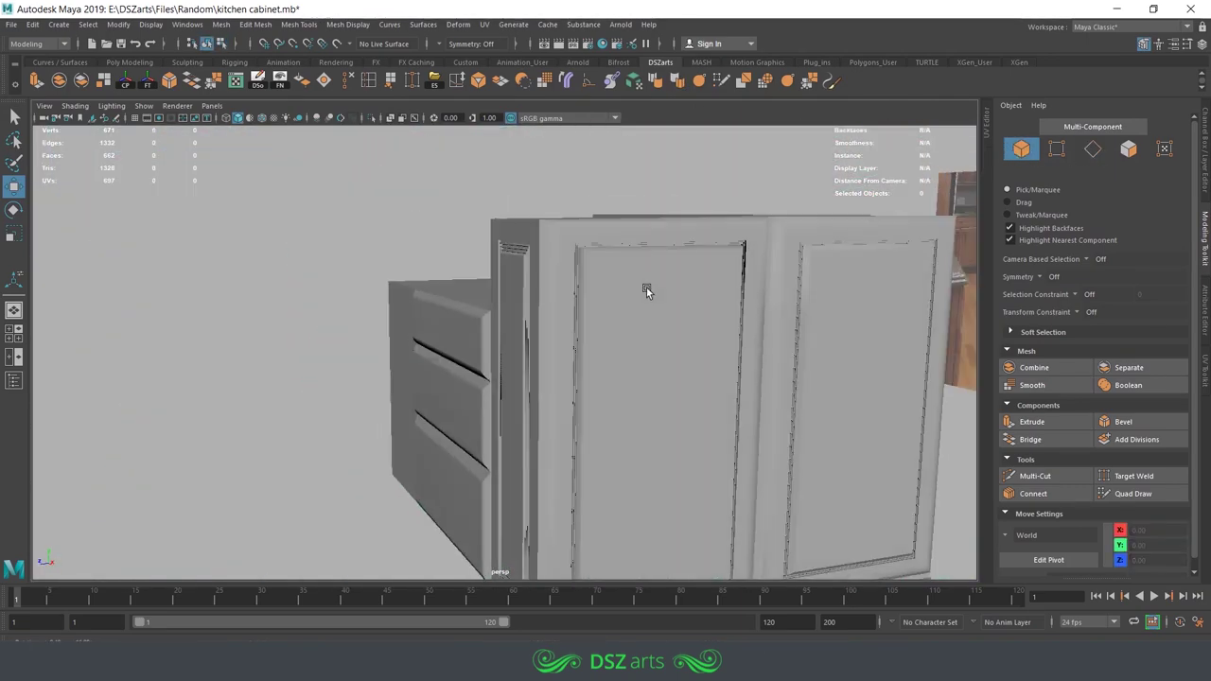
scroll(646, 286, up, 5)
- Adjust the vertex at the cabinet's top corner to shape the drawer frame
key(F9)
shift+click(509, 227)
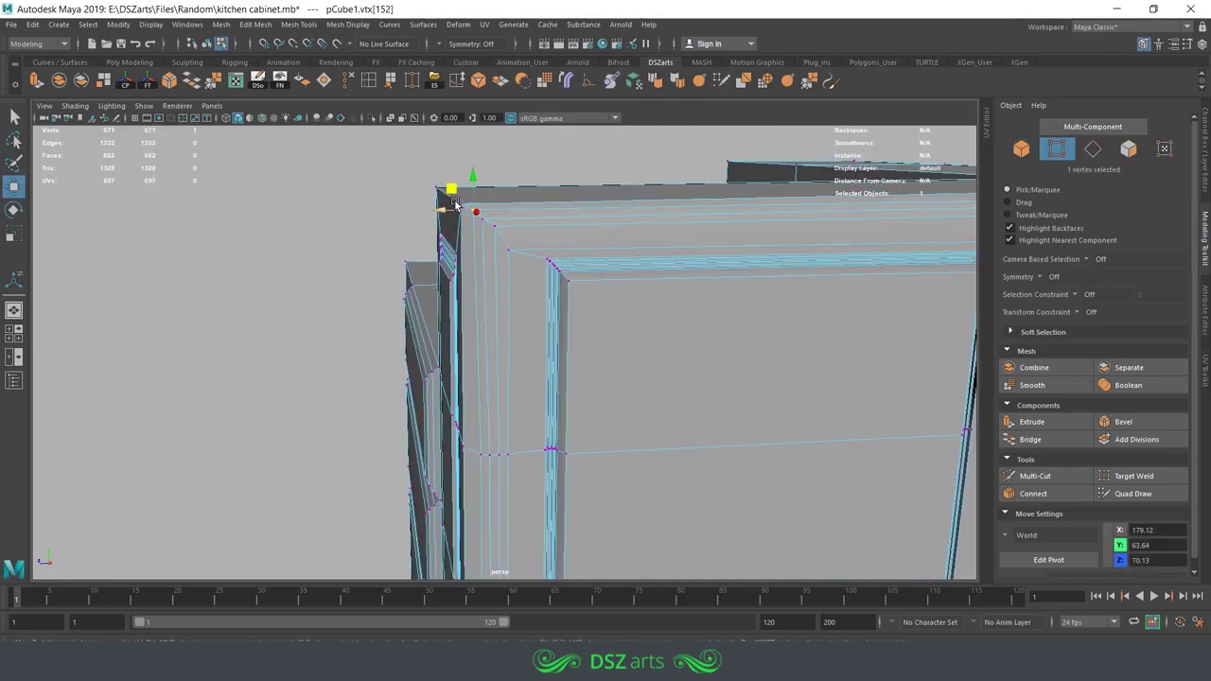
alt+drag(490, 230, 636, 232)
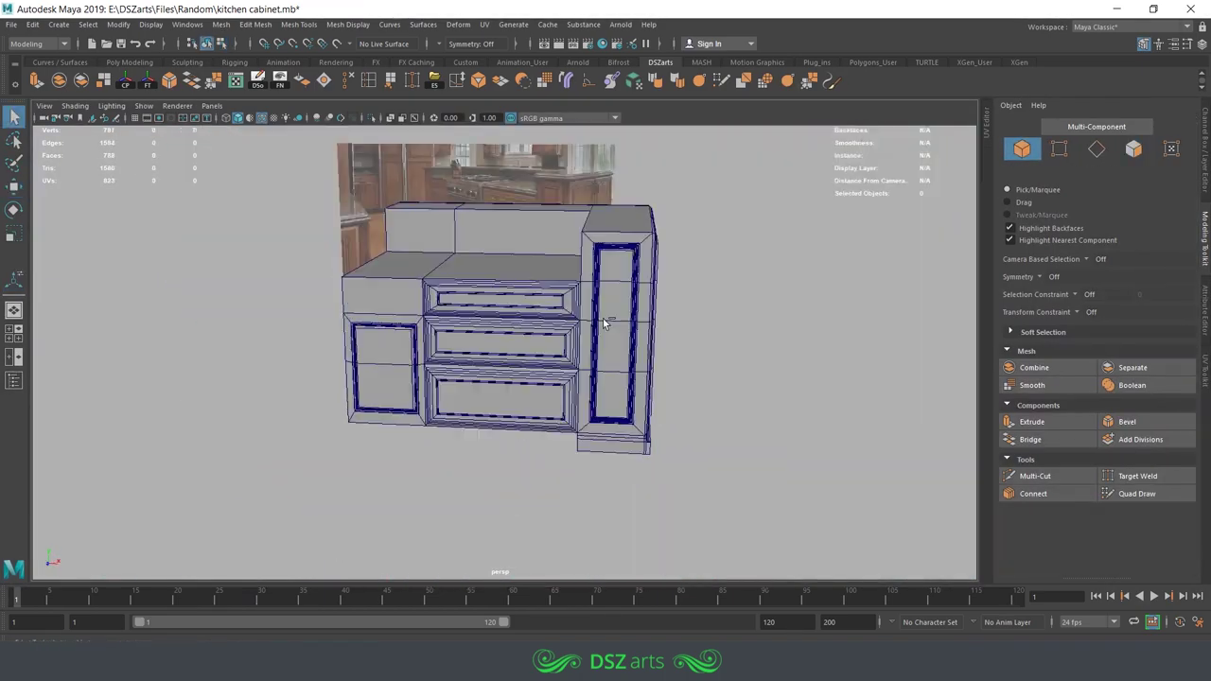
mouse_move(603, 318)
alt+mouse_down()
mouse_move(706, 309)
mouse_move(455, 349)
alt+mouse_up()
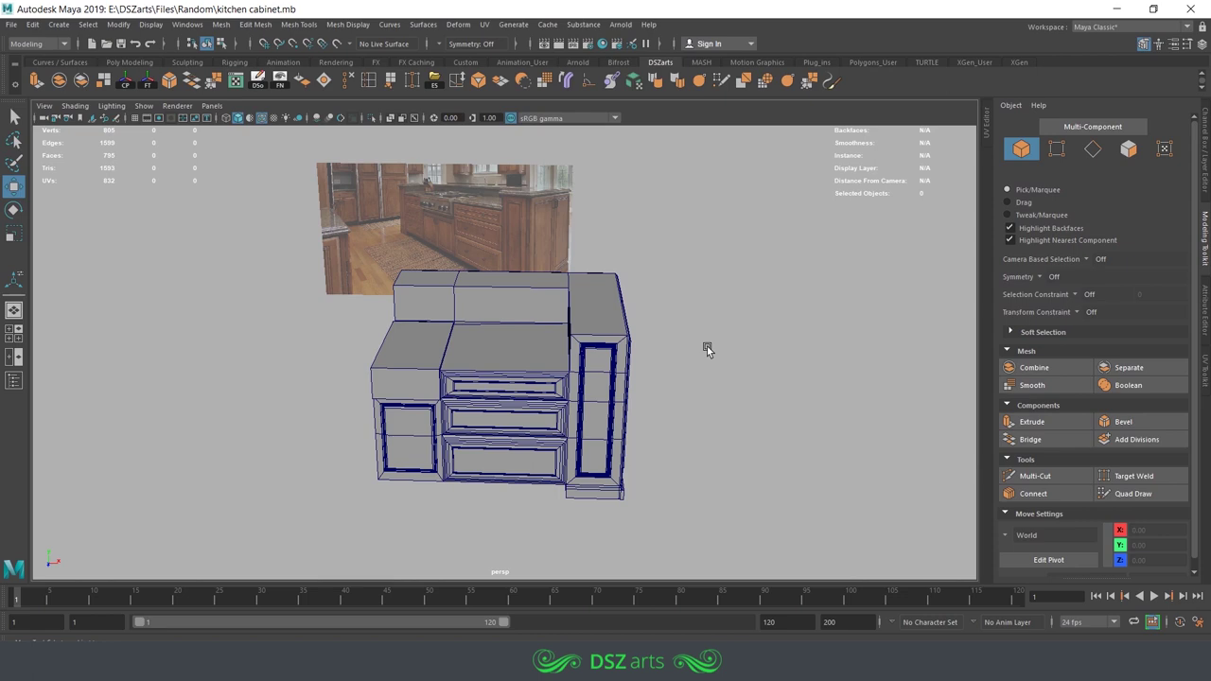
- Tumble around the cabinet, then switch the panel to a single front view
scroll(735, 353, up, 5)
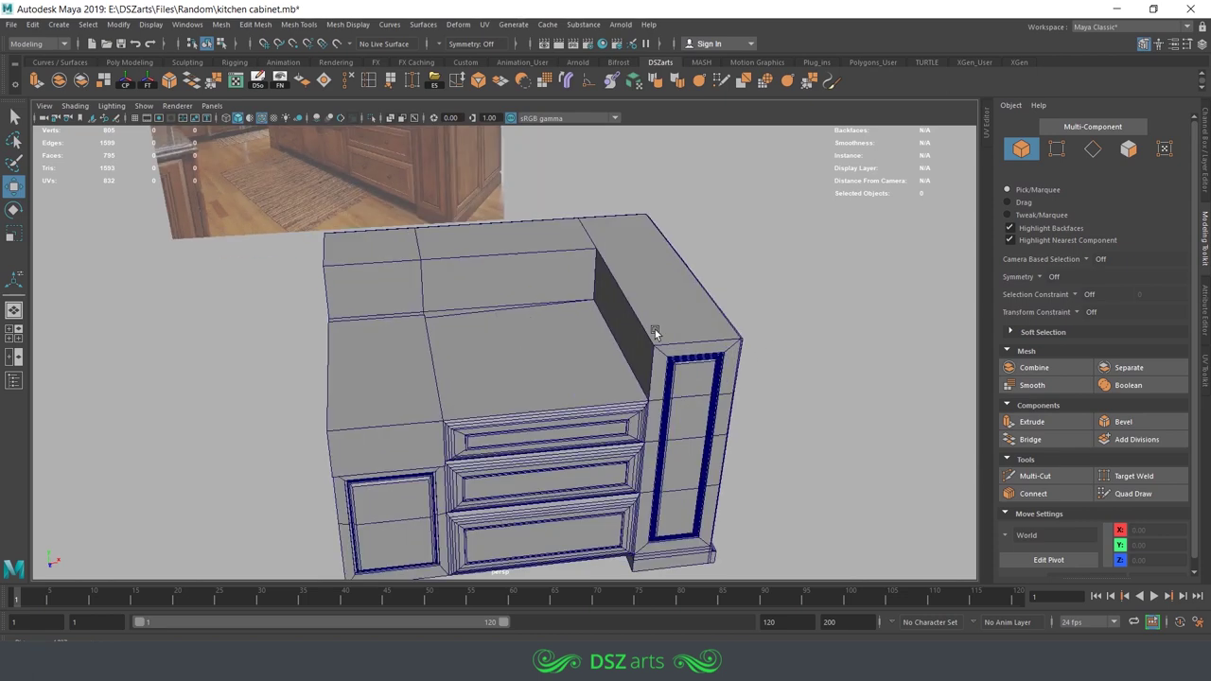
click(493, 343)
mouse_move(655, 329)
alt+mouse_down()
mouse_move(493, 343)
mouse_move(576, 327)
mouse_move(597, 383)
alt+mouse_up()
scroll(549, 332, up, 5)
scroll(553, 339, down, 5)
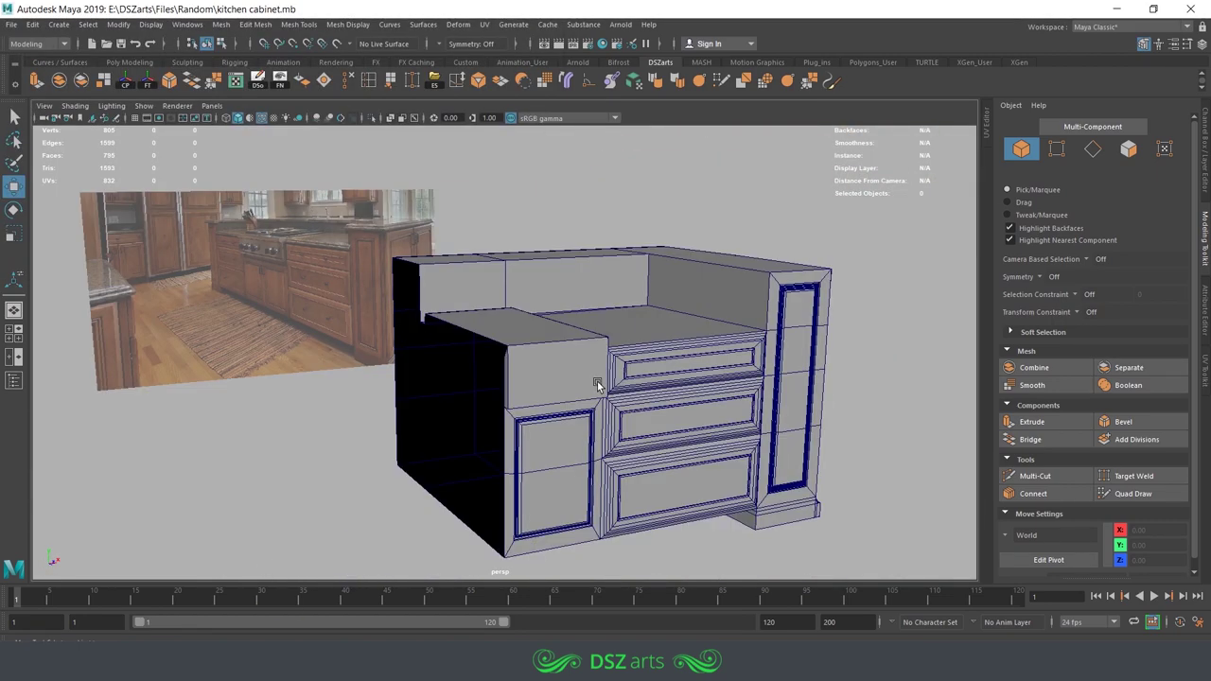
mouse_move(409, 378)
alt+mouse_down()
mouse_move(527, 312)
mouse_move(357, 325)
mouse_move(515, 310)
alt+mouse_up()
key(space)
key(space)
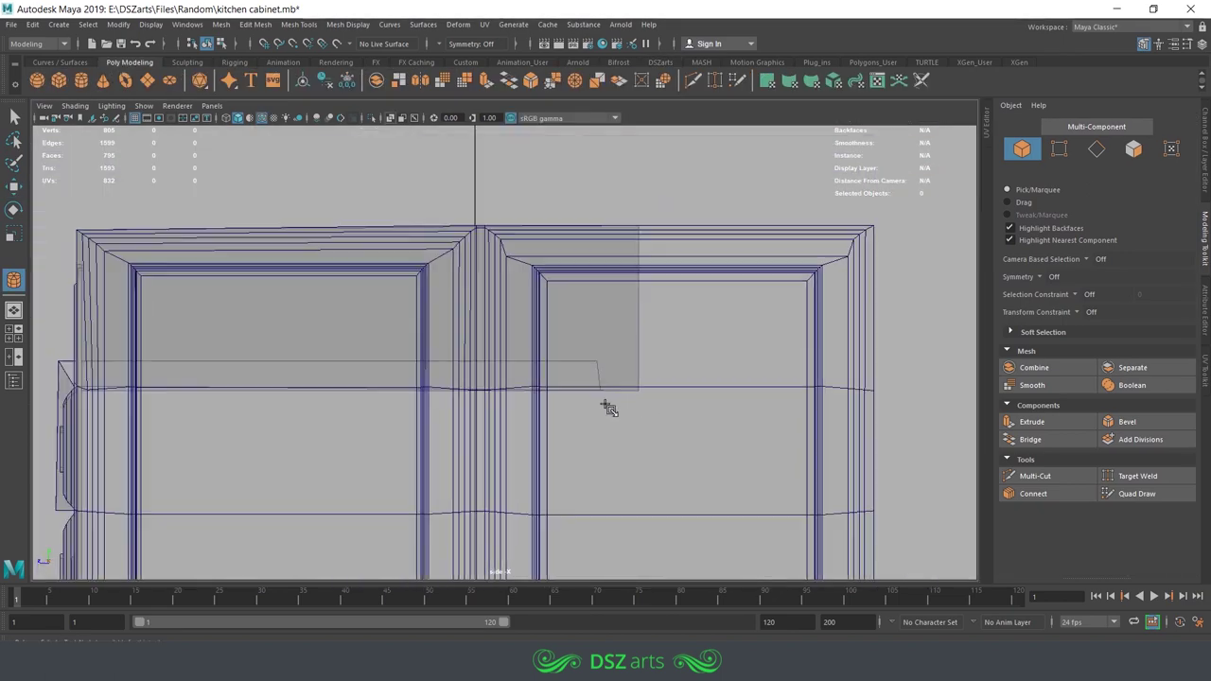
key(f)
- Return to a single perspective view and save kitchen cabinet.mb
key(space)
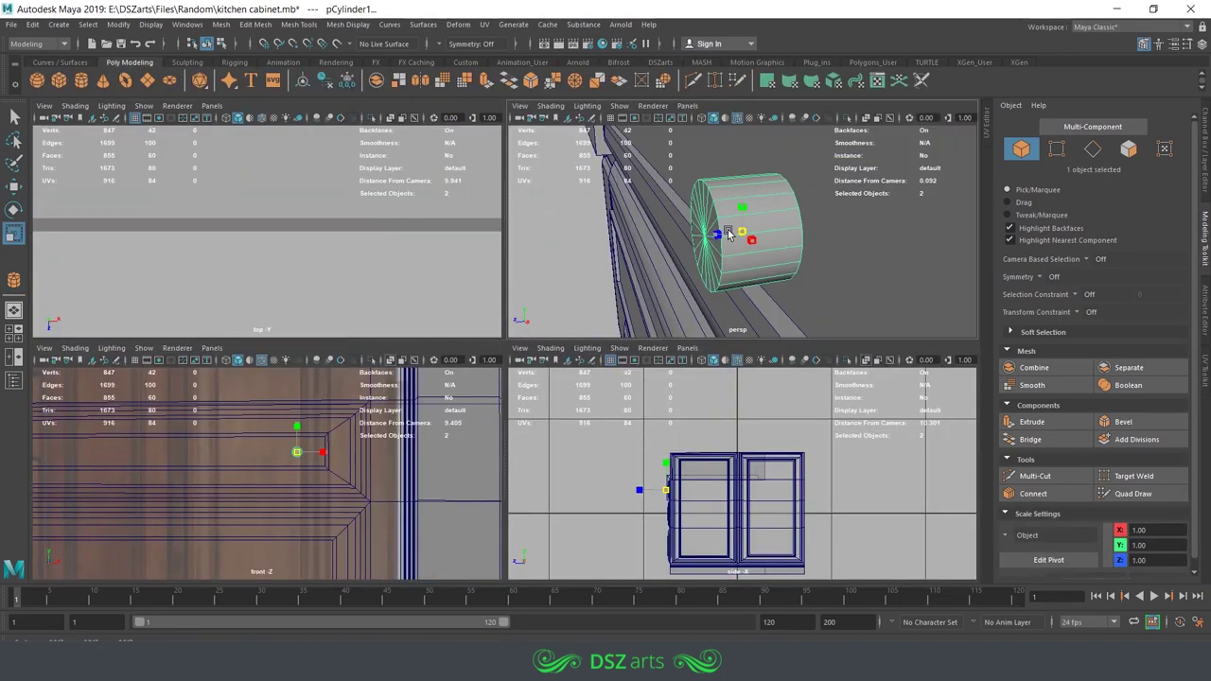
key(ctrl+a)
key(space)
scroll(493, 343, down, 5)
scroll(538, 346, up, 5)
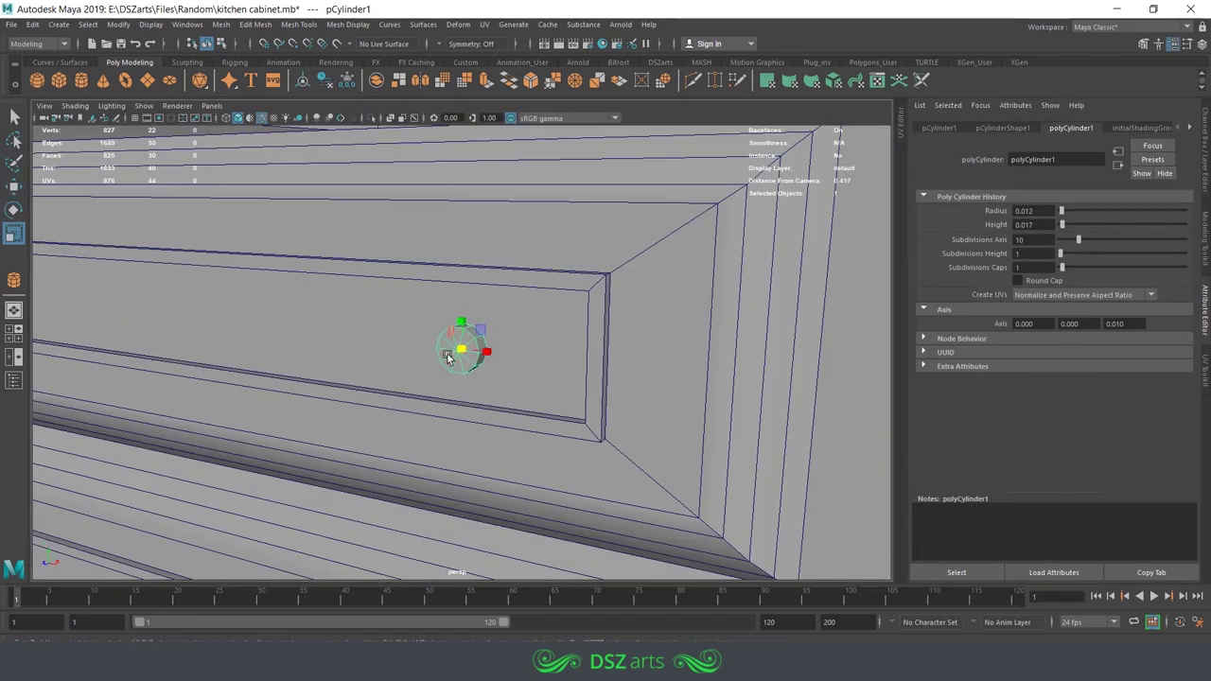
key(ctrl+s)
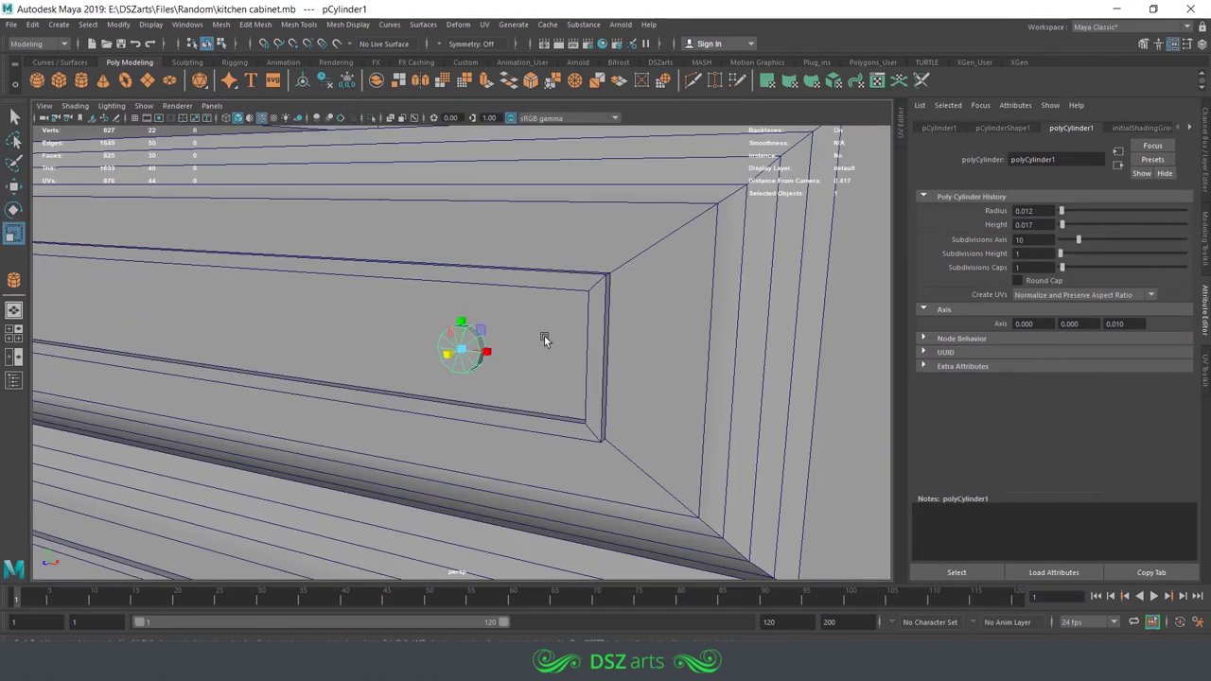
- Extrude the cylinder's front face outward to form a short drawer knob
key(F11)
scroll(590, 351, up, 3)
key(ctrl+e)
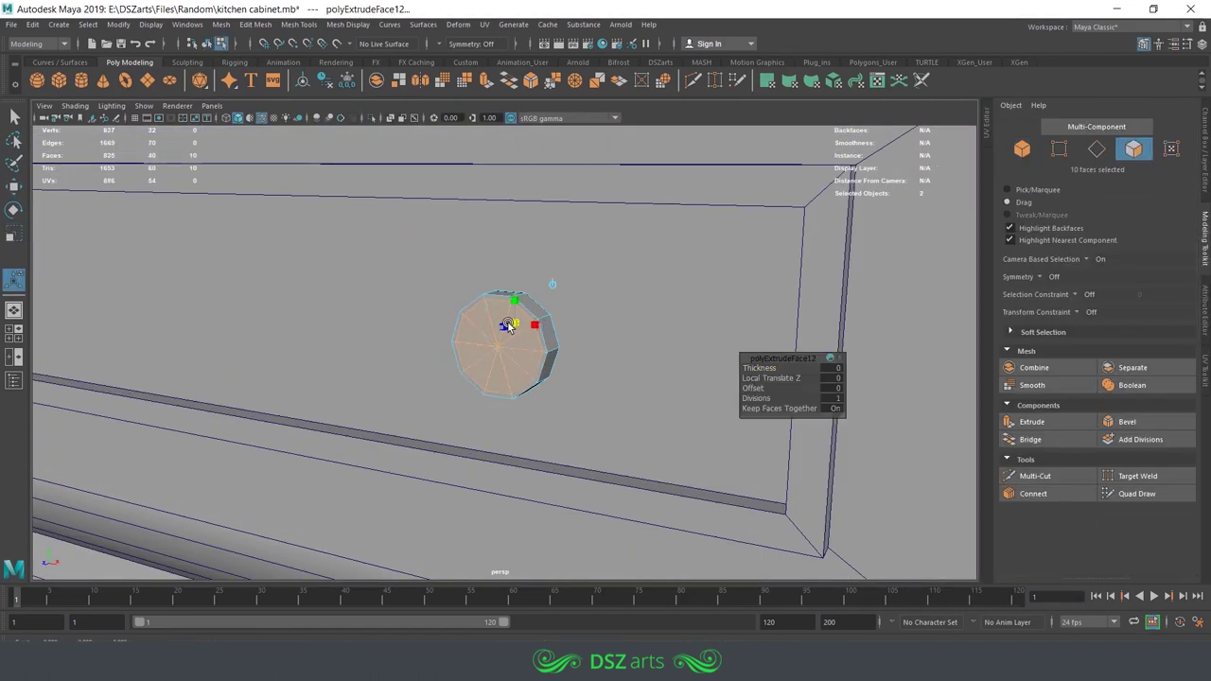
mouse_move(505, 319)
mouse_down()
mouse_move(355, 425)
mouse_move(501, 347)
mouse_move(554, 383)
mouse_up()
key(F10)
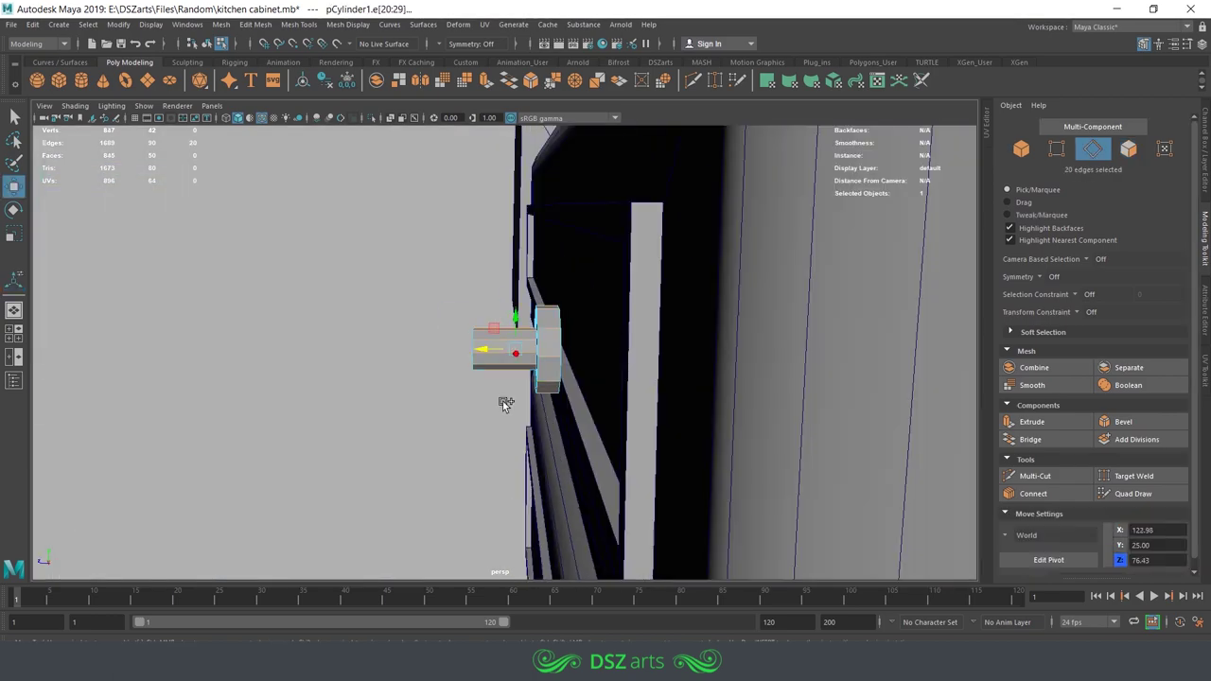
key(F8)
key(w)
mouse_move(695, 365)
alt+mouse_down()
mouse_move(437, 359)
mouse_move(502, 322)
alt+mouse_up()
alt+right_drag(502, 322, 561, 288)
mouse_move(561, 287)
alt+mouse_down()
mouse_move(719, 312)
mouse_move(601, 343)
alt+mouse_up()
- Multi-Cut a new edge along the cabinet's front rail
click(773, 324)
scroll(601, 343, up, 3)
scroll(616, 336, up, 3)
key(F10)
click(627, 327)
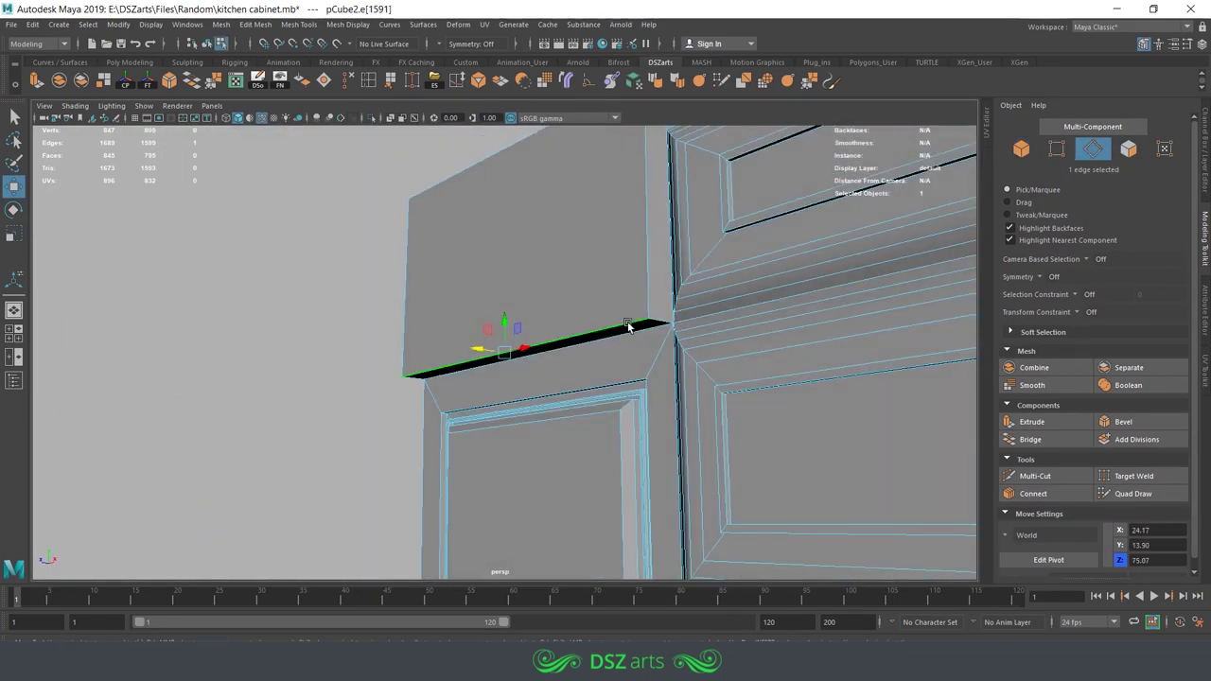
ctrl+click(659, 317)
mouse_move(660, 317)
alt+mouse_down()
mouse_move(631, 332)
mouse_move(534, 320)
mouse_move(527, 338)
alt+mouse_up()
key(w)
scroll(680, 319, down, 5)
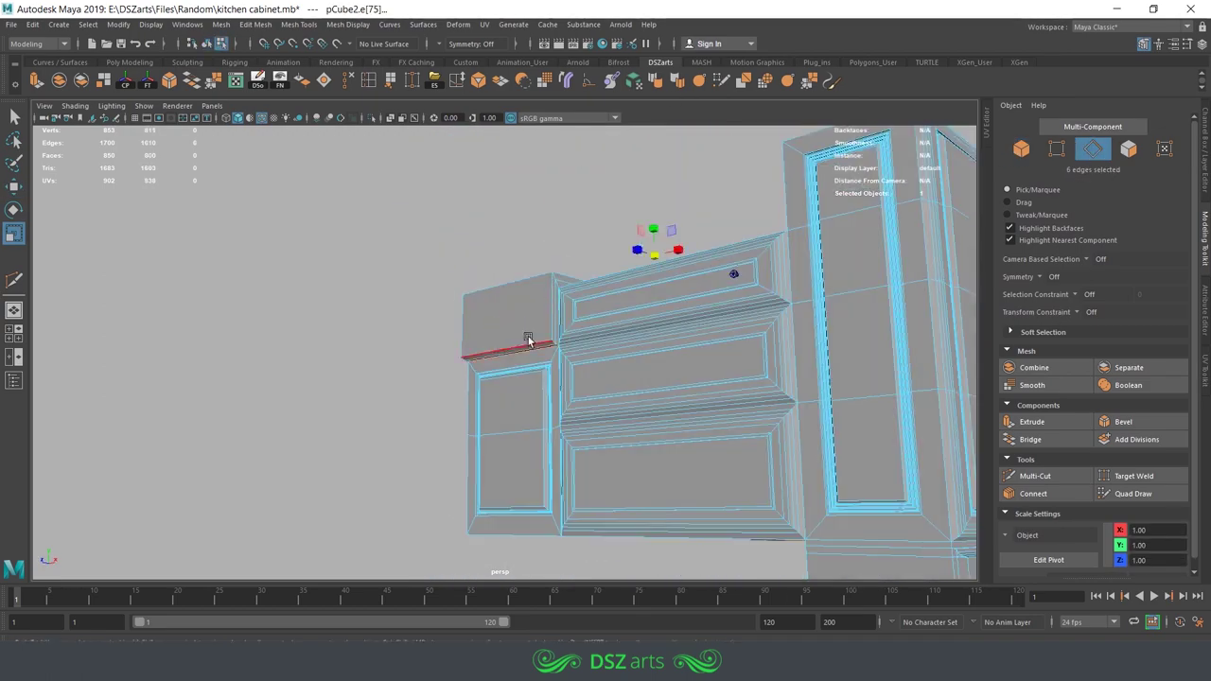
key(F8)
scroll(495, 176, down, 3)
mouse_move(495, 176)
alt+mouse_down()
mouse_move(437, 291)
mouse_move(522, 324)
alt+mouse_up()
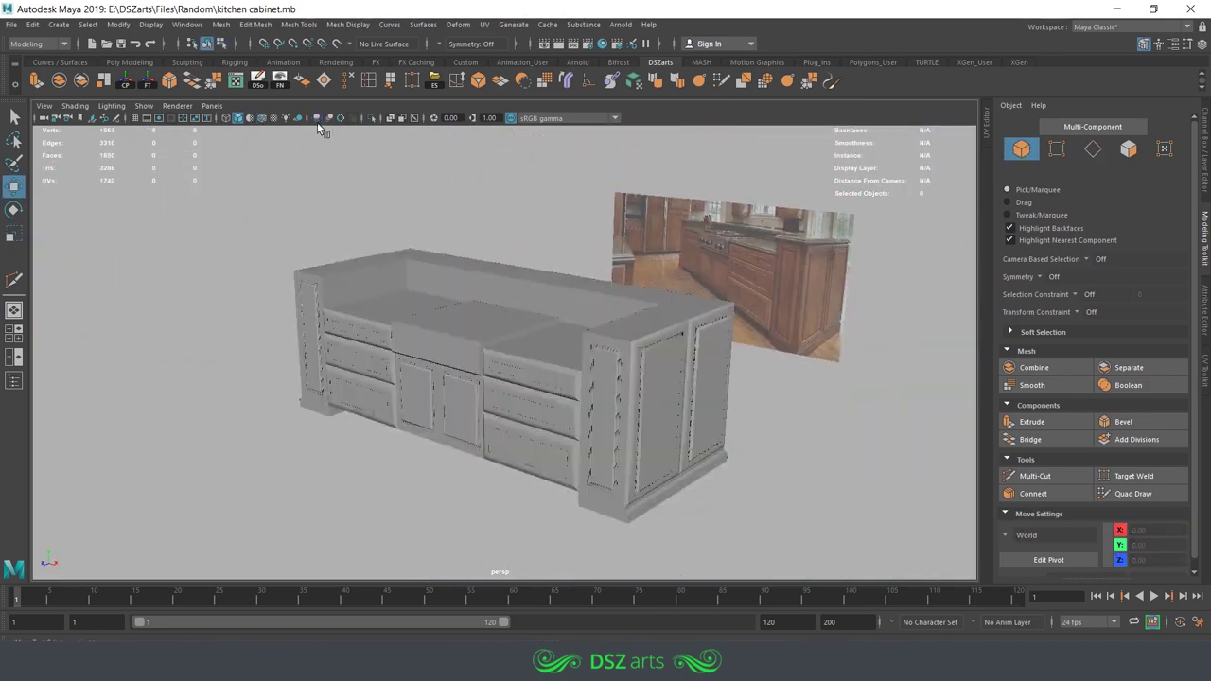
scroll(489, 205, up, 3)
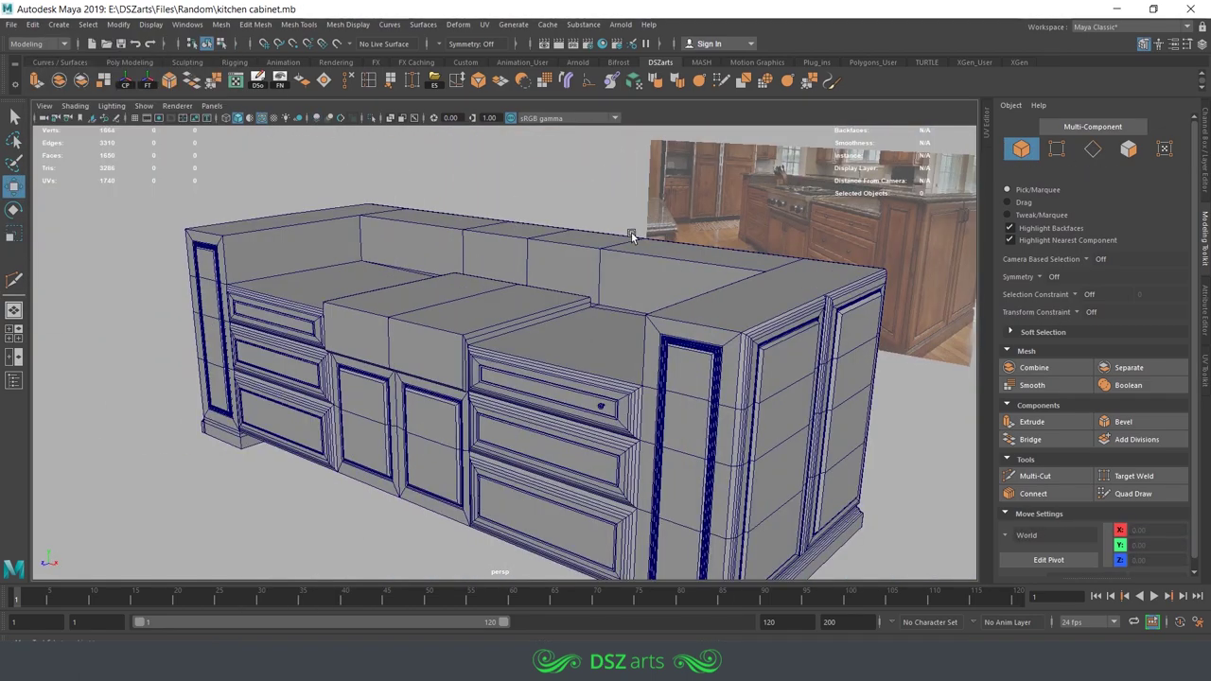
- Show the new cylinder's attributes and set Subdivisions Axis to 10
shift+right_drag(617, 290, 446, 324)
key(space)
key(ctrl+a)
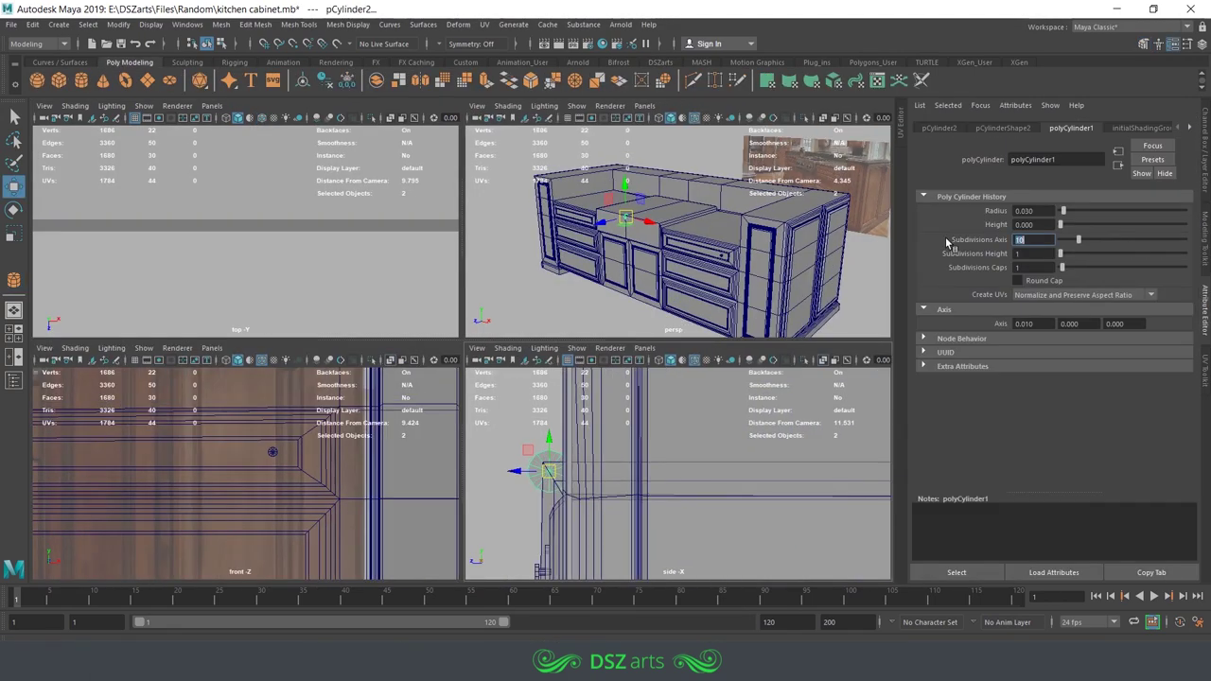
key(space)
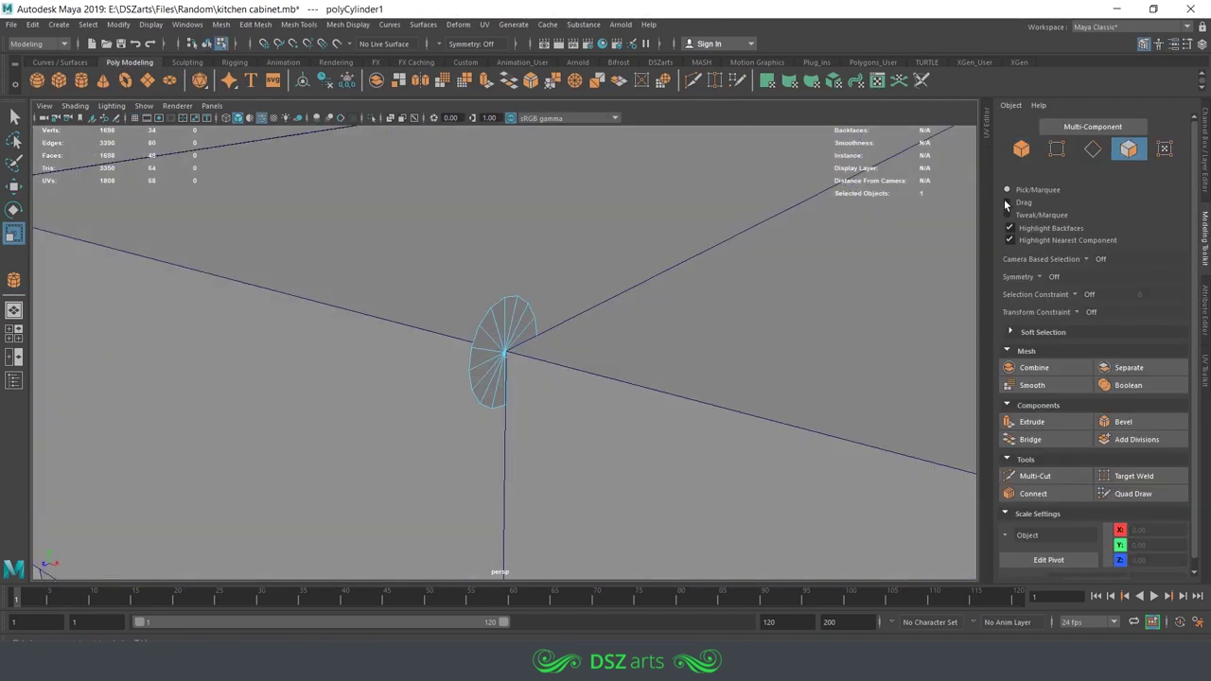
alt+drag(530, 351, 514, 351)
- Scale the cylinder's vertices thin and stretch it into a rod along the panel top
click(661, 61)
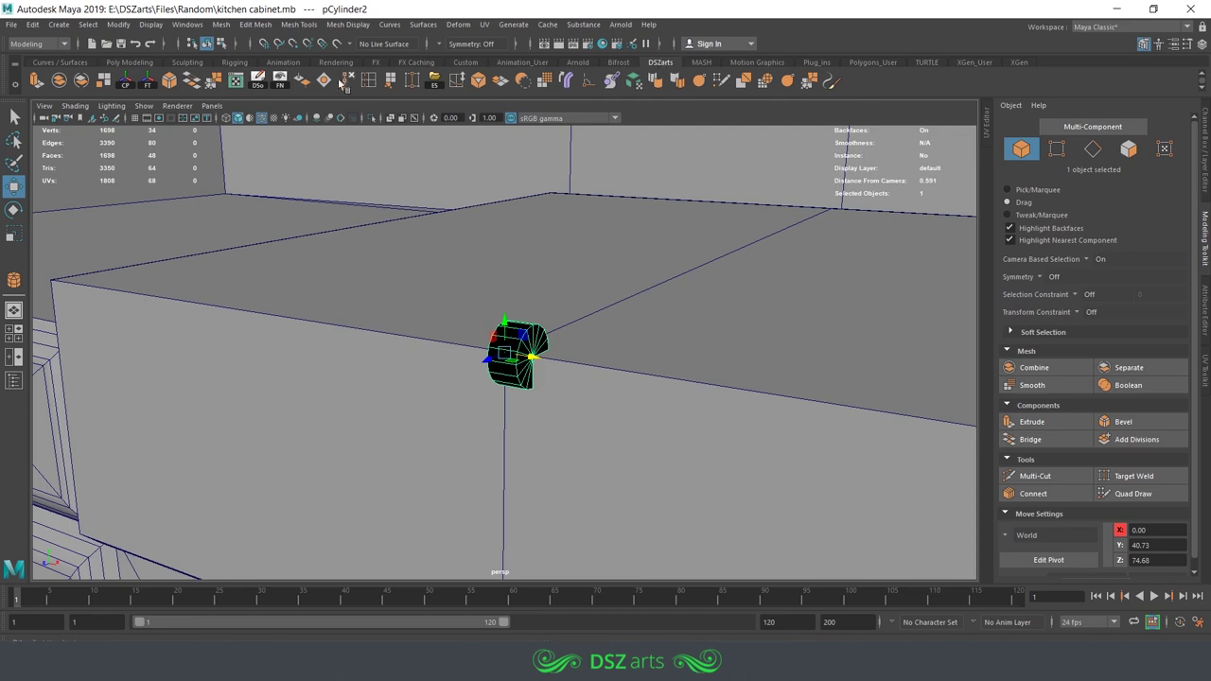
key(F9)
key(r)
click(514, 375)
key(w)
alt+drag(504, 375, 595, 307)
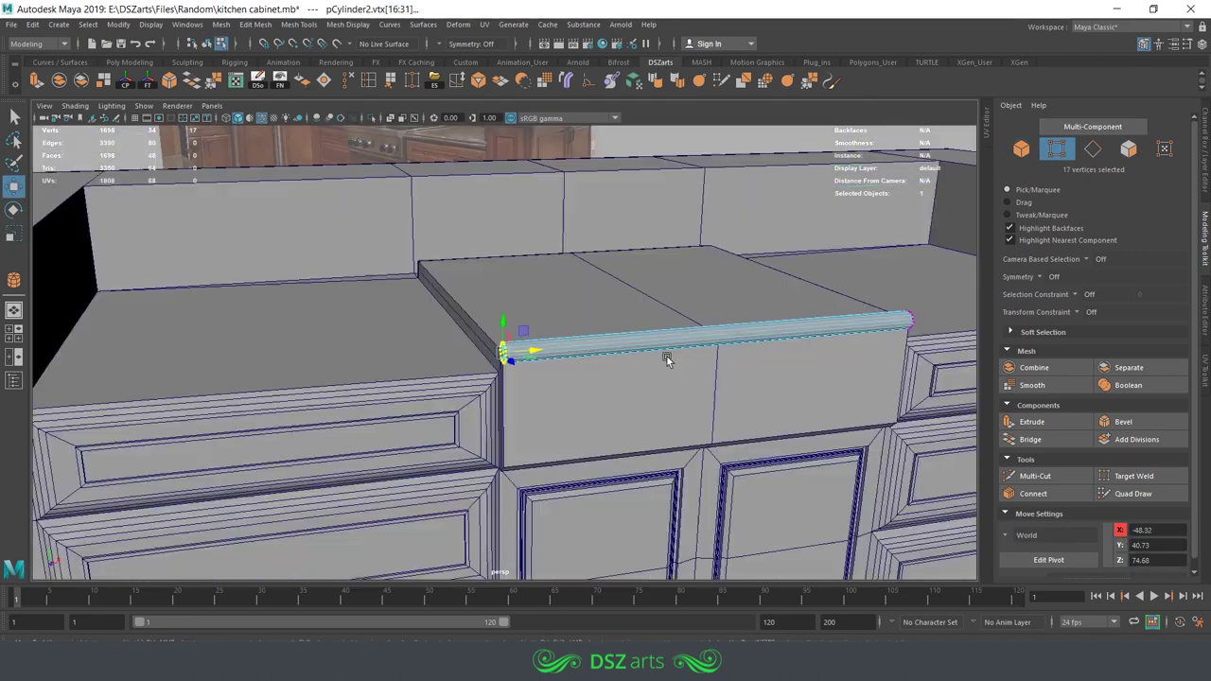
- Select the cabinet body and start the Multi-Cut tool on it
click(595, 308)
click(1036, 476)
mouse_move(587, 360)
alt+mouse_down()
mouse_move(540, 373)
mouse_move(614, 422)
mouse_move(299, 221)
mouse_move(541, 284)
mouse_move(570, 265)
mouse_move(568, 379)
mouse_move(622, 476)
alt+mouse_up()
- Leave the cut tool and maximize the perspective view onto the rod's end
key(w)
key(space)
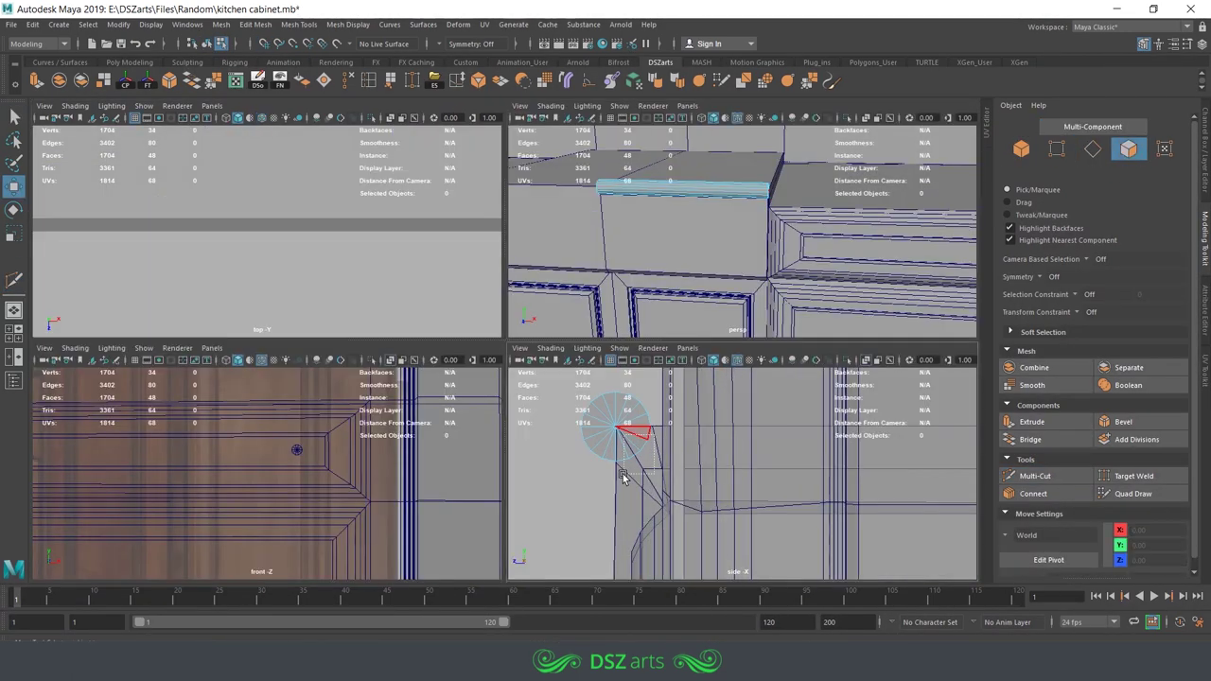
key(F8)
key(space)
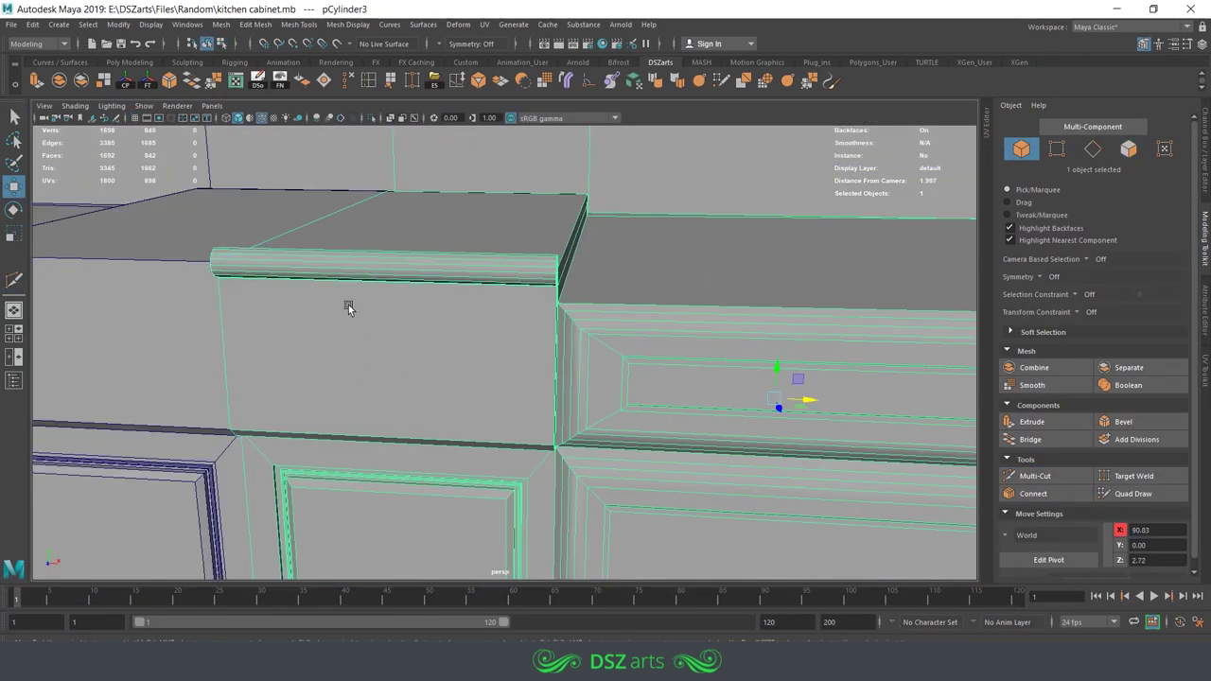
mouse_move(346, 306)
alt+mouse_down()
mouse_move(271, 203)
mouse_move(927, 263)
mouse_move(502, 391)
mouse_move(562, 287)
mouse_move(538, 335)
mouse_move(792, 306)
alt+mouse_up()
- Scale the rod's end face to fit the panel corner
key(F10)
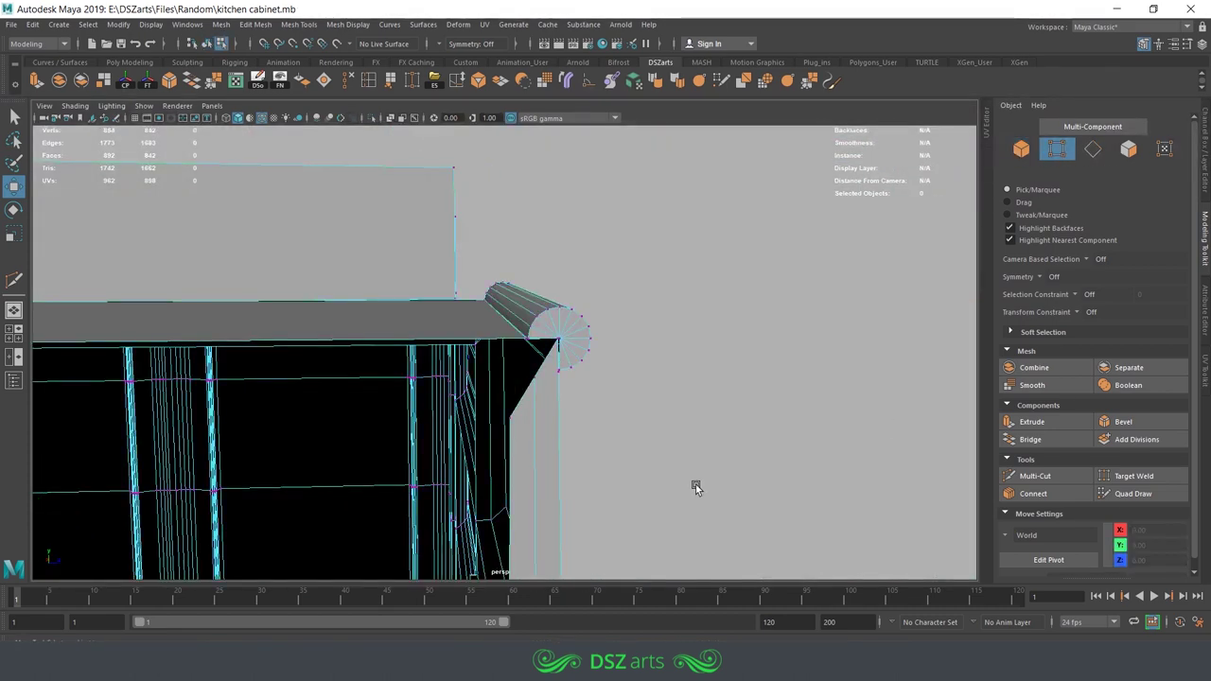
scroll(619, 335, up, 5)
scroll(663, 341, down, 3)
click(520, 340)
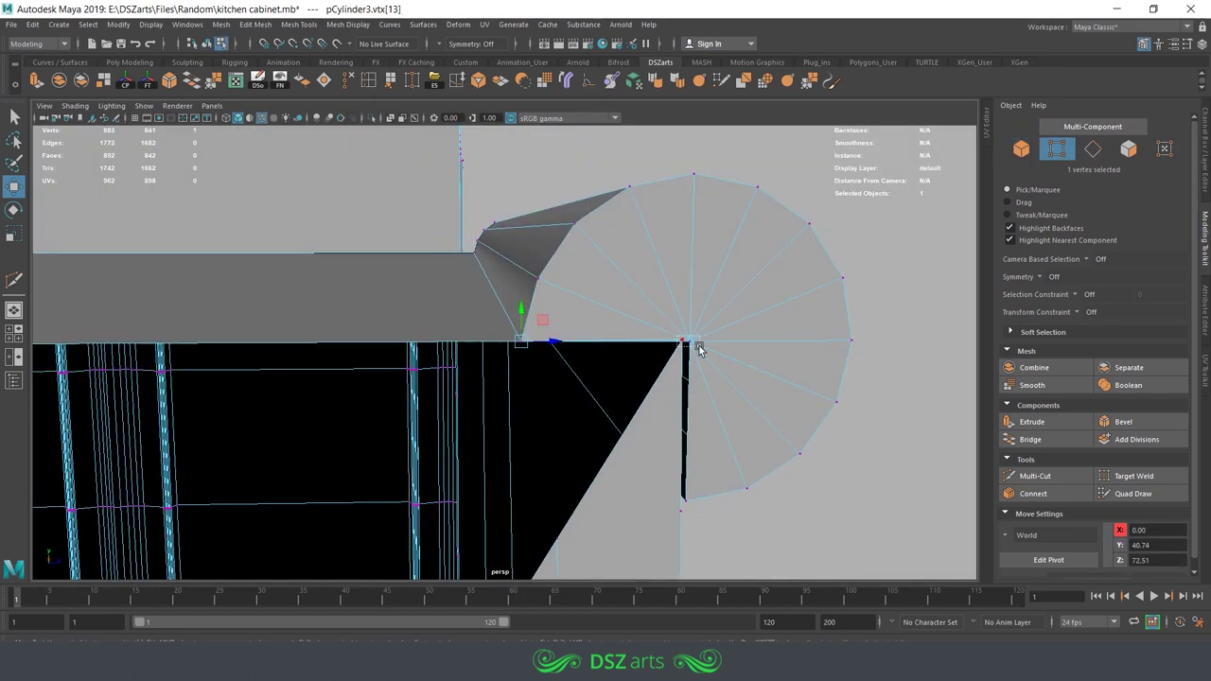
click(1092, 154)
alt+drag(719, 283, 609, 279)
key(F11)
click(577, 237)
key(r)
mouse_move(576, 237)
alt+mouse_down()
mouse_move(542, 301)
mouse_move(500, 251)
mouse_move(540, 306)
mouse_move(533, 281)
mouse_move(839, 264)
alt+mouse_up()
- Move the rod's end edges so it sits as a rounded lip on the panel
key(F10)
click(537, 309)
key(w)
key(F11)
key(F10)
click(460, 311)
mouse_move(460, 312)
alt+mouse_down()
mouse_move(473, 271)
mouse_move(738, 135)
alt+mouse_up()
click(324, 81)
key(F8)
scroll(562, 333, down, 5)
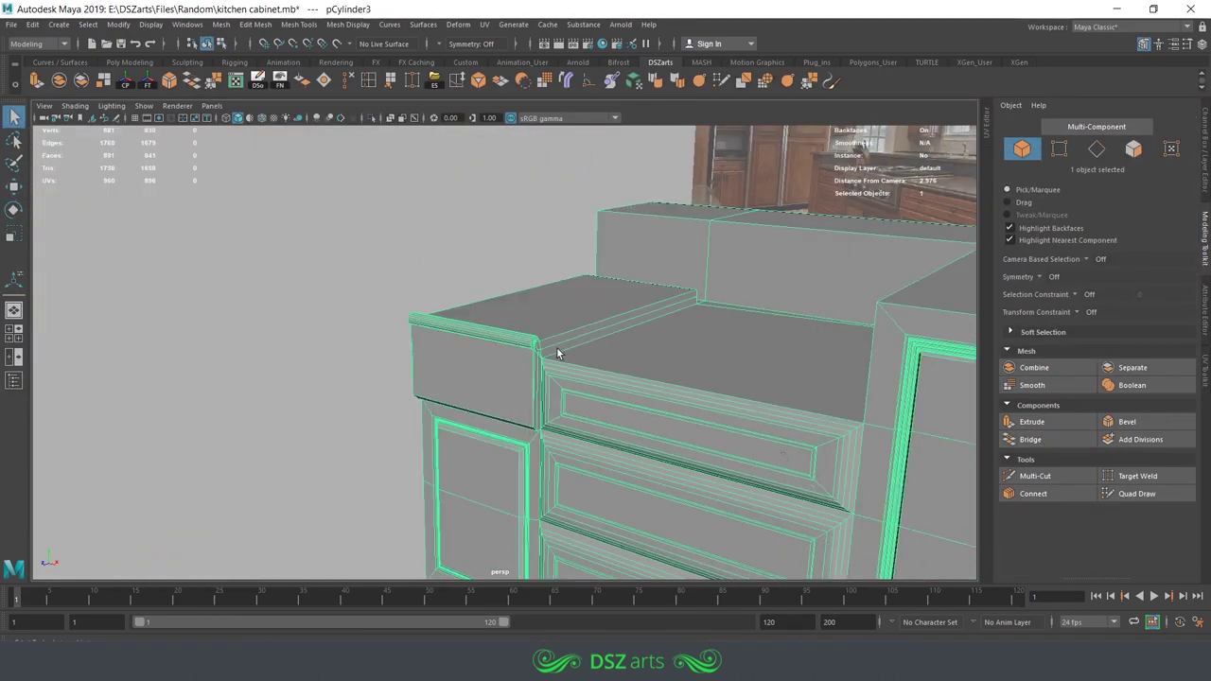
scroll(556, 346, down, 4)
scroll(575, 364, down, 3)
alt+drag(576, 365, 545, 269)
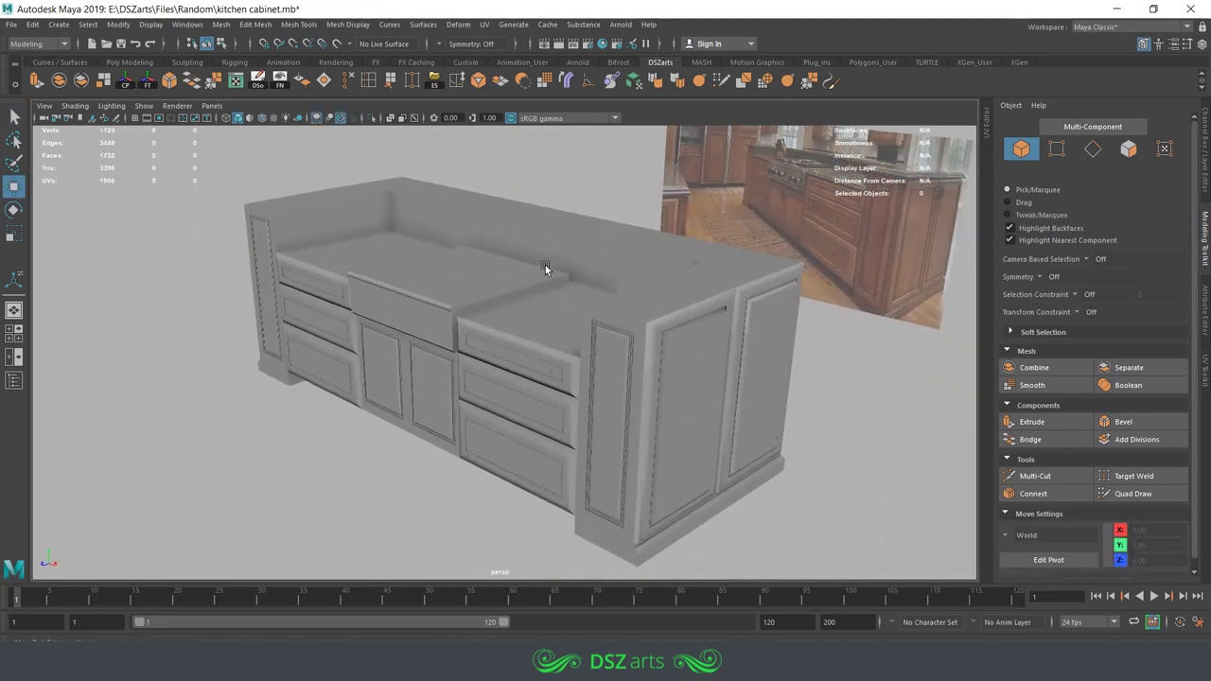
- Extrude the centre panel's front face
alt+drag(559, 250, 354, 303)
click(354, 303)
key(F11)
click(529, 359)
key(f)
key(ctrl+e)
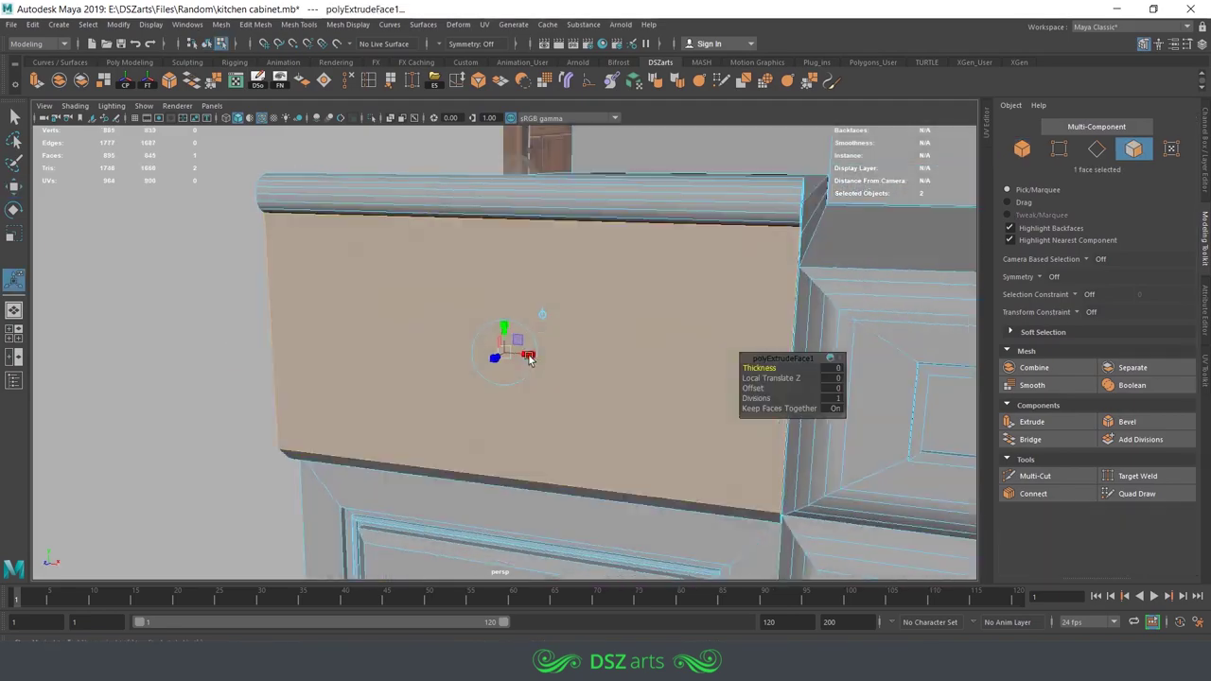
mouse_move(507, 331)
alt+mouse_down()
mouse_move(767, 255)
mouse_move(606, 243)
alt+mouse_up()
- Target Weld the rod's end vertex onto the panel corner
click(1134, 476)
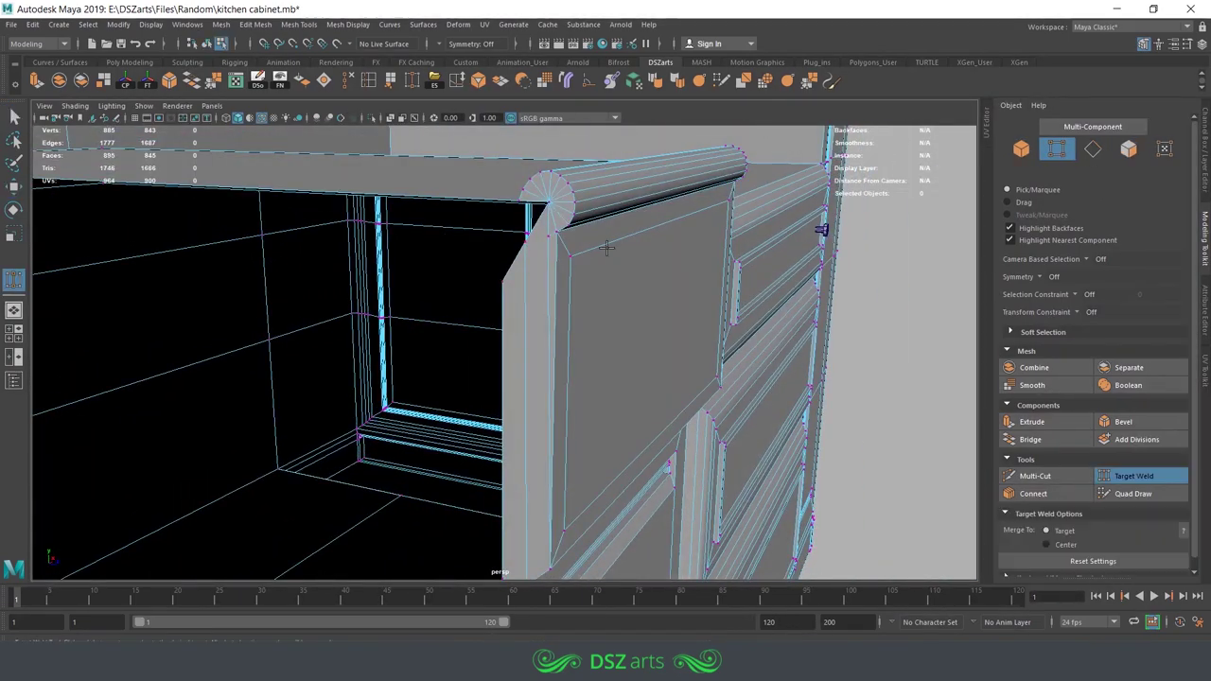
mouse_move(662, 284)
alt+mouse_down()
mouse_move(793, 276)
mouse_move(879, 311)
mouse_move(784, 290)
mouse_move(768, 262)
mouse_move(690, 293)
mouse_move(663, 341)
mouse_move(690, 418)
alt+mouse_up()
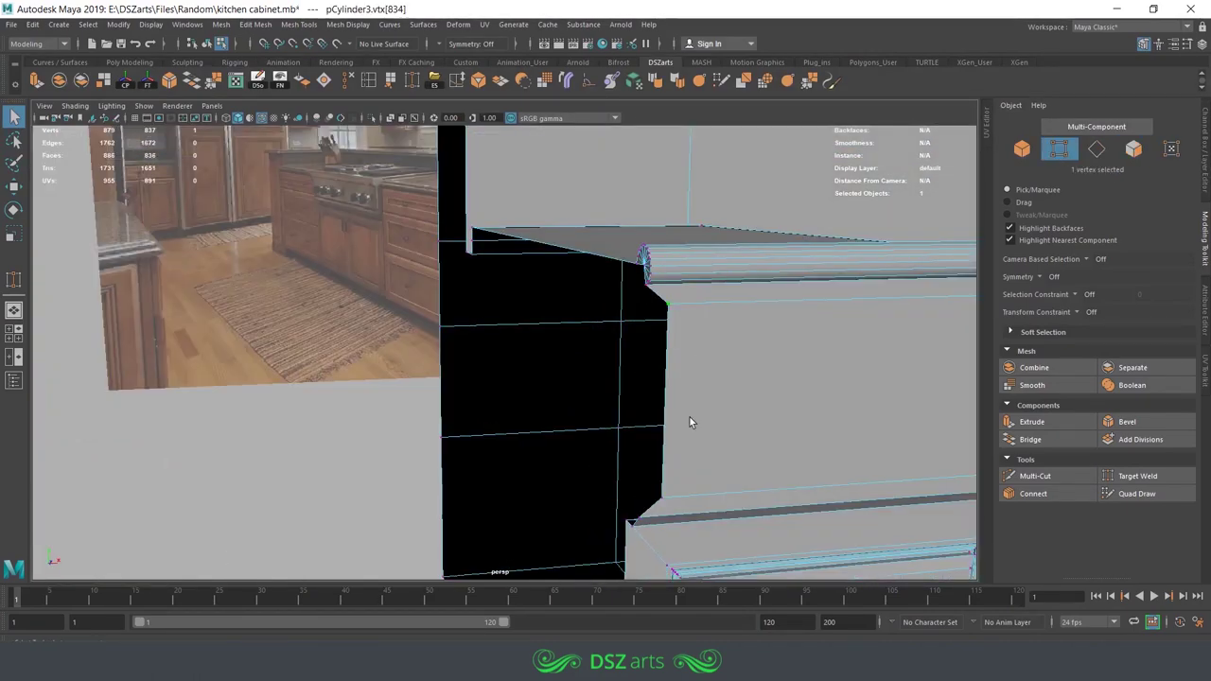
drag(530, 322, 593, 417)
key(w)
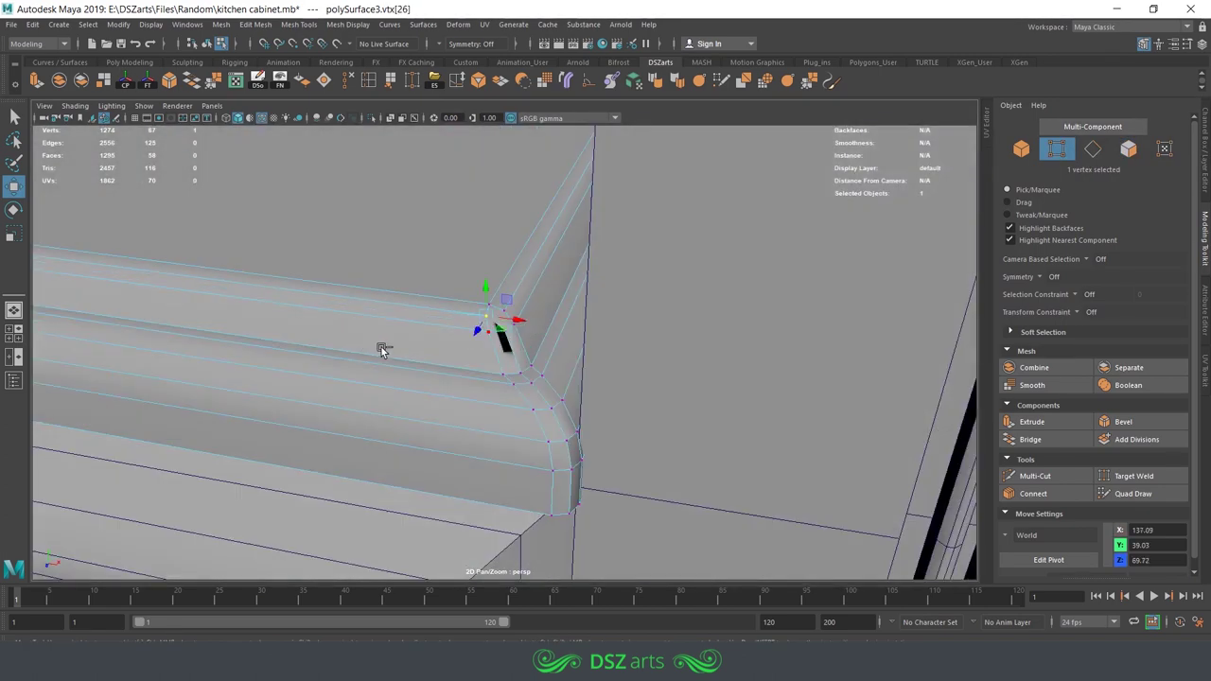
- Return to whole-object selection mode after the edge cut
click(1129, 150)
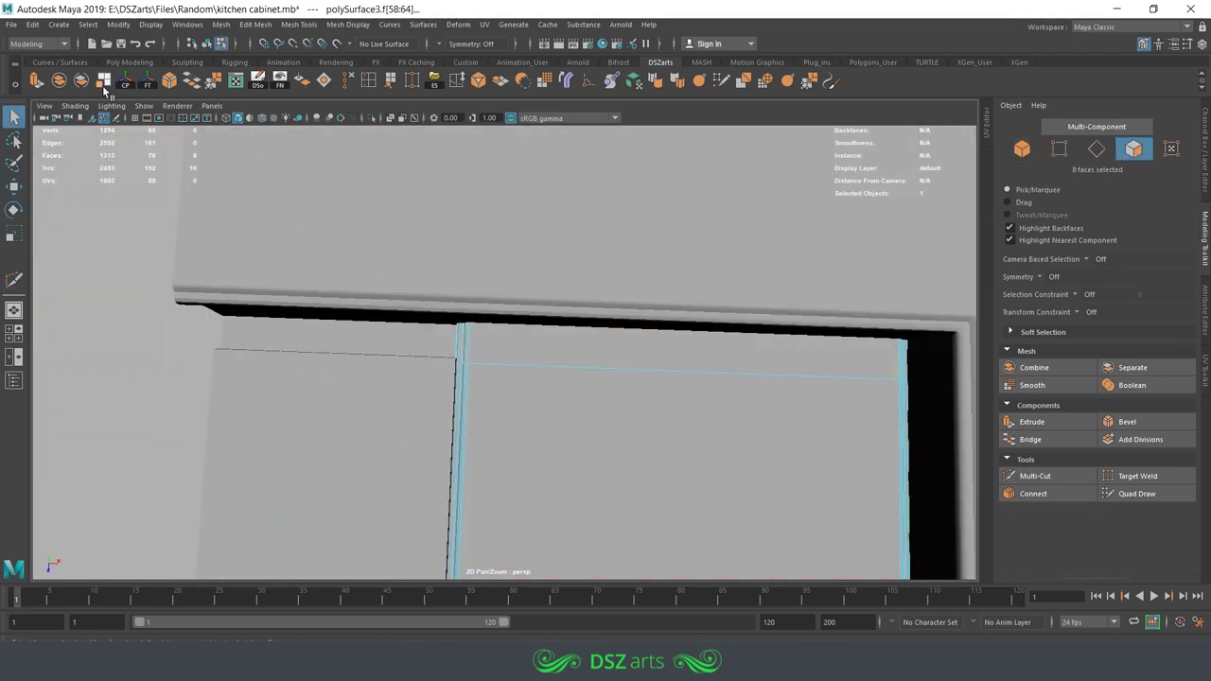
- Cut a new edge across the countertop board and isolate the board
ctrl+click(508, 319)
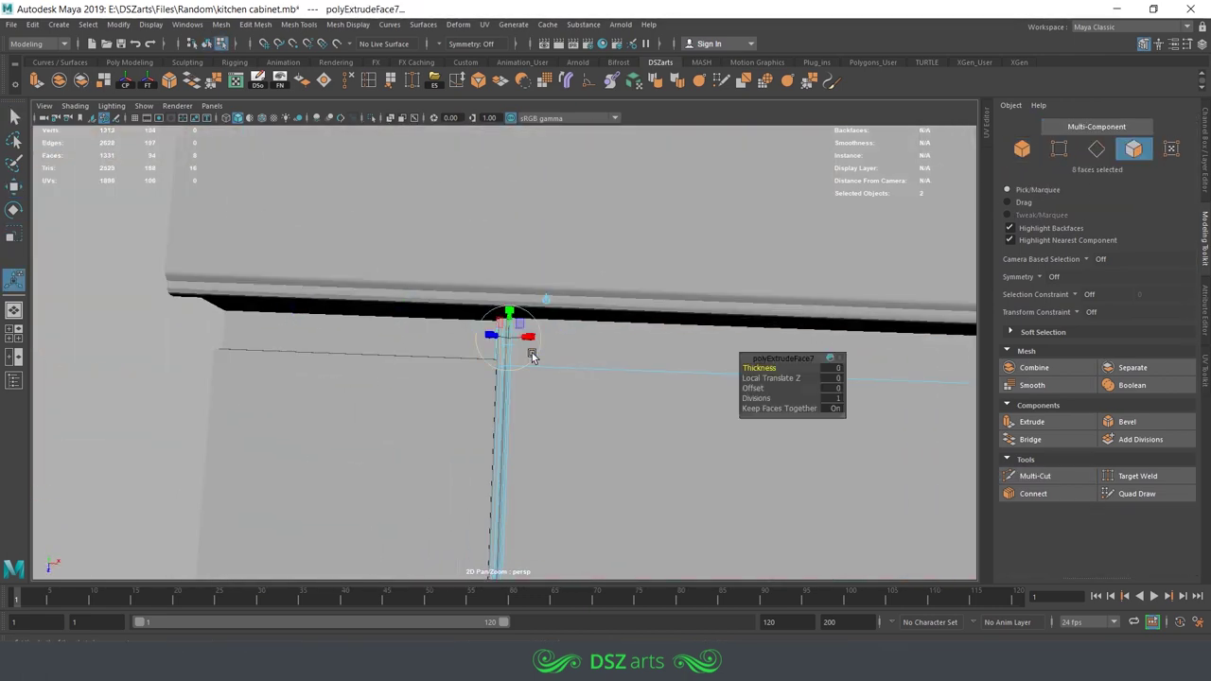
key(F11)
alt+drag(319, 330, 678, 311)
scroll(678, 311, up, 5)
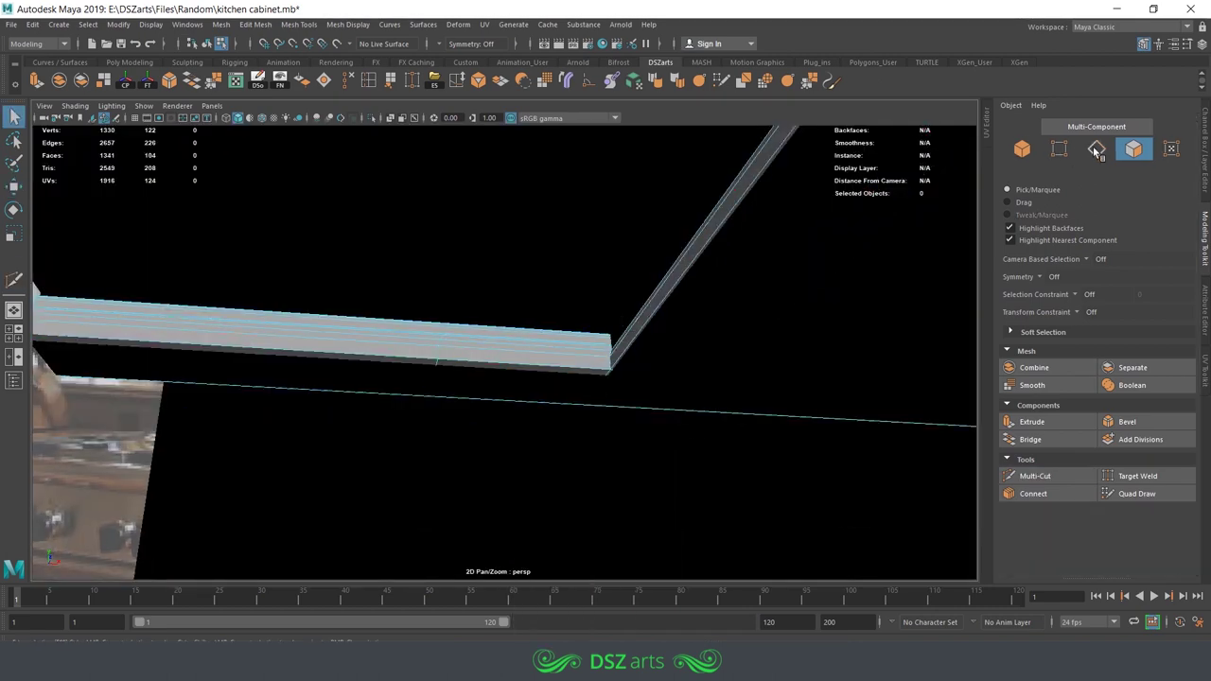
key(F8)
key(ctrl+1)
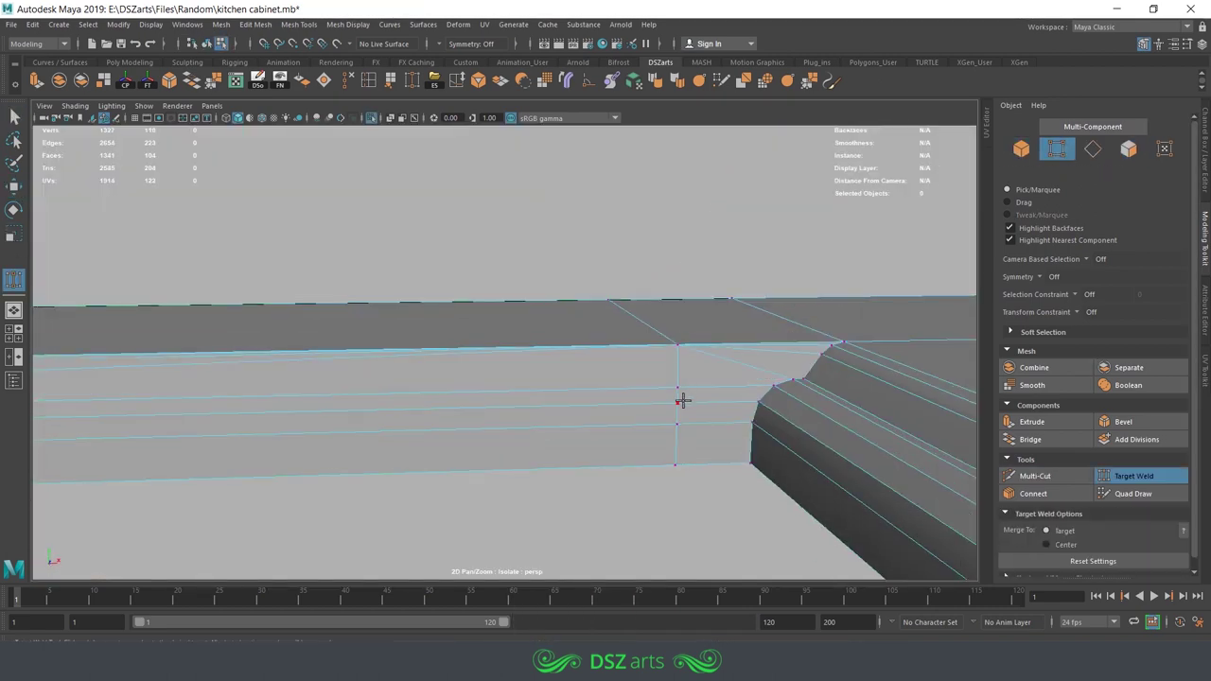
- Weld the loose vertex onto the countertop corner
alt+drag(736, 392, 441, 382)
key(F10)
scroll(622, 384, down, 5)
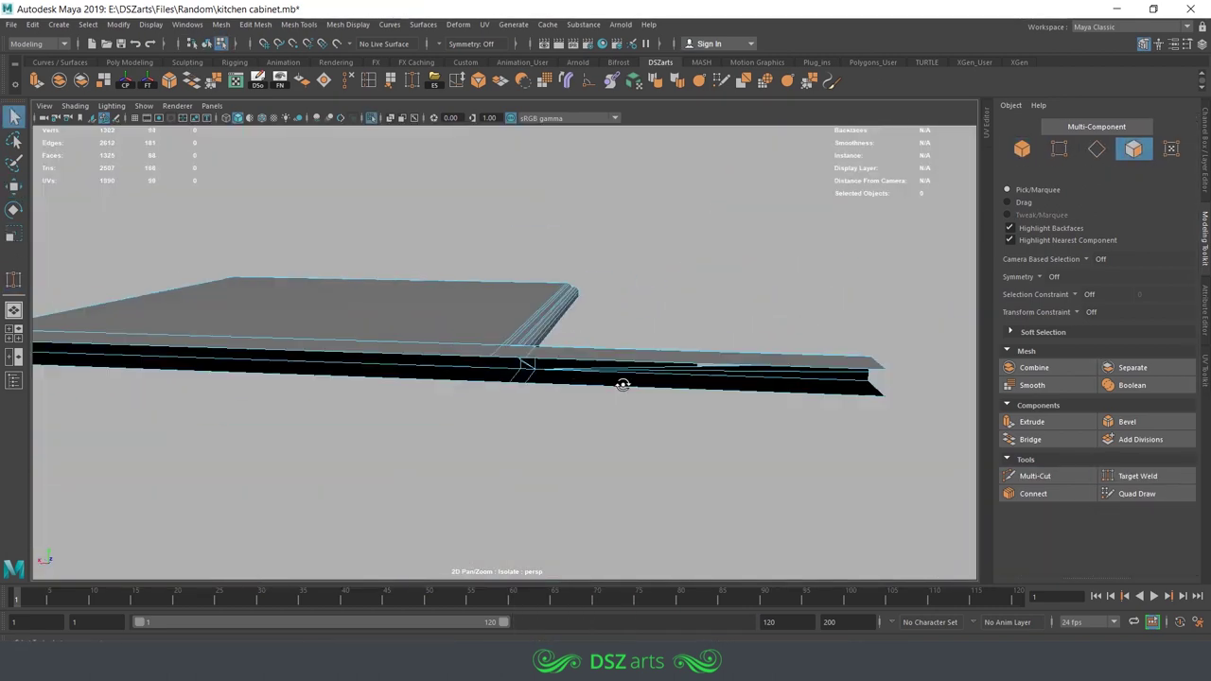
alt+drag(622, 384, 517, 414)
scroll(518, 415, up, 5)
scroll(592, 372, down, 3)
scroll(632, 403, up, 4)
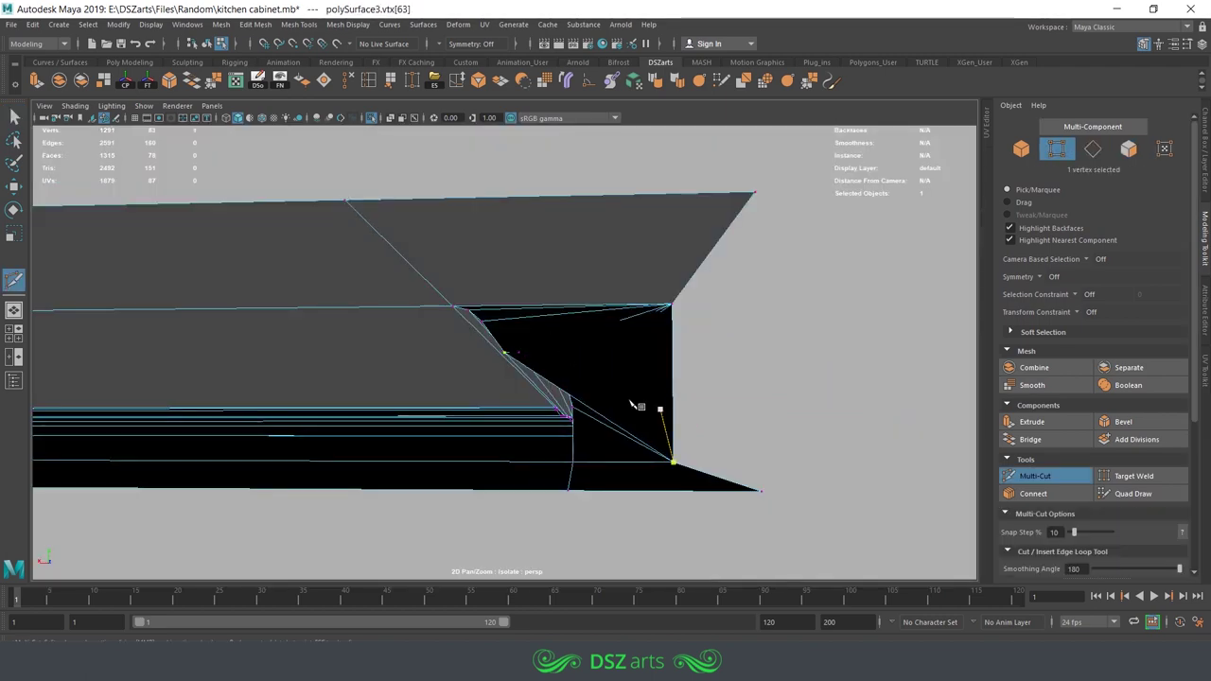
- Undo the last cut and change on the countertop board
key(ctrl+z)
alt+drag(608, 384, 542, 348)
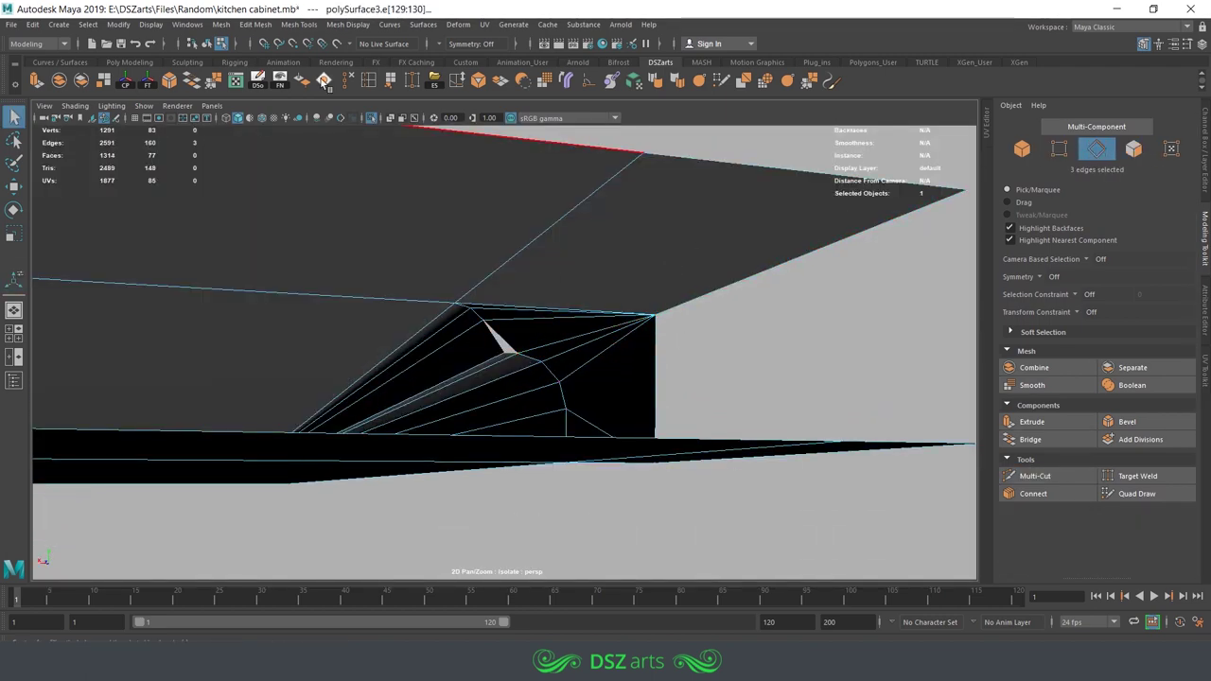
click(325, 81)
key(ctrl+z)
mouse_move(721, 319)
alt+mouse_down()
mouse_move(508, 325)
mouse_move(617, 300)
mouse_move(420, 407)
alt+mouse_up()
scroll(508, 325, down, 3)
- Move the four corner vertices to line up with the countertop corner
key(ctrl+F9)
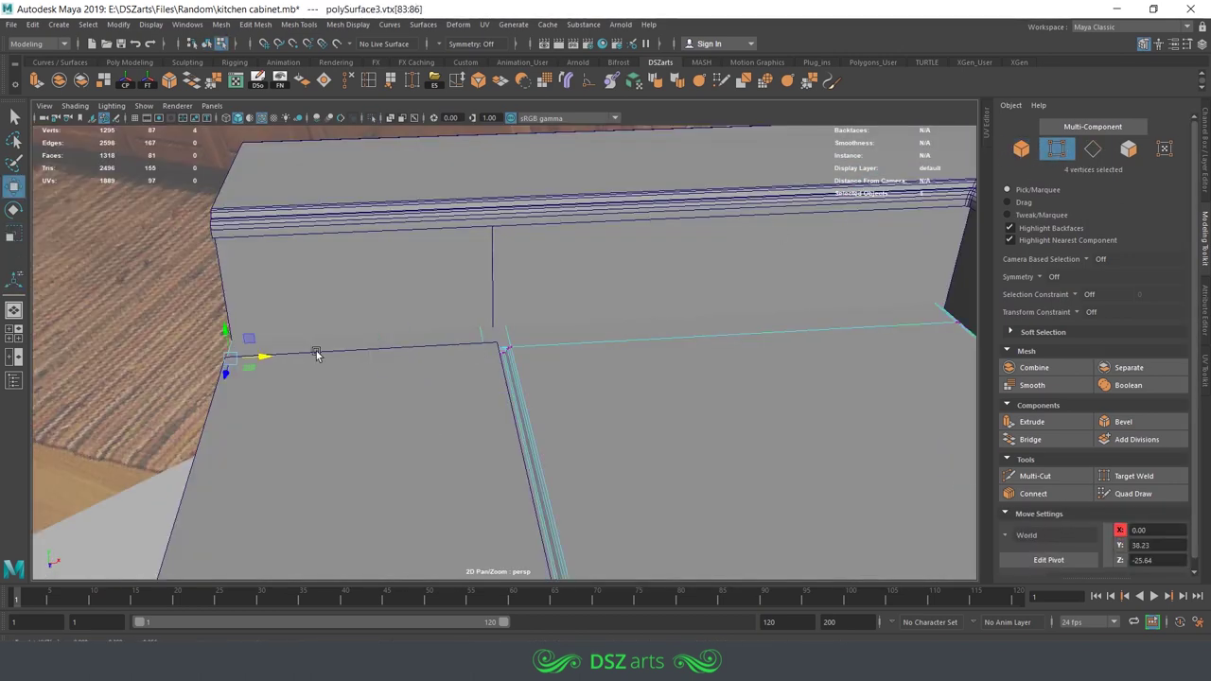
key(ctrl+F11)
alt+drag(318, 355, 656, 376)
scroll(527, 378, down, 3)
mouse_move(527, 378)
alt+mouse_down()
mouse_move(687, 547)
mouse_move(568, 398)
alt+mouse_up()
scroll(568, 398, up, 3)
- Select the vertices along the cabinet top, ready to scale them
key(F9)
mouse_move(530, 265)
mouse_down()
mouse_move(612, 333)
mouse_move(593, 291)
mouse_up()
key(F8)
scroll(605, 378, down, 5)
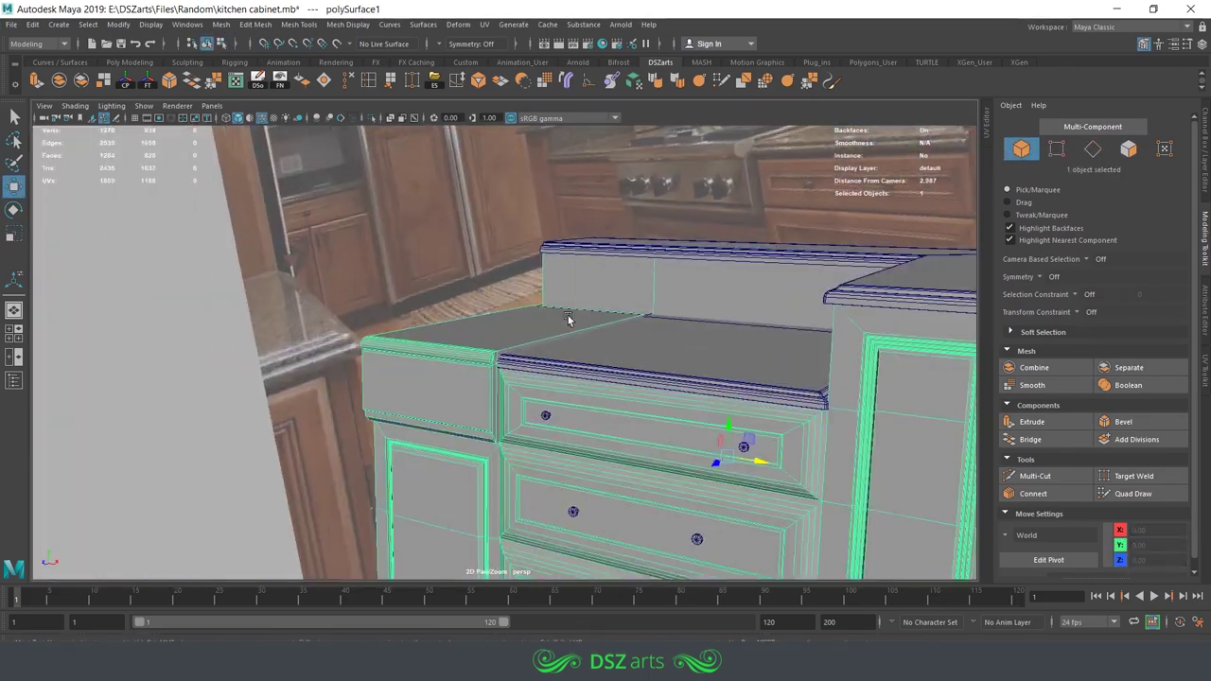
alt+drag(605, 379, 719, 360)
scroll(967, 333, up, 5)
key(r)
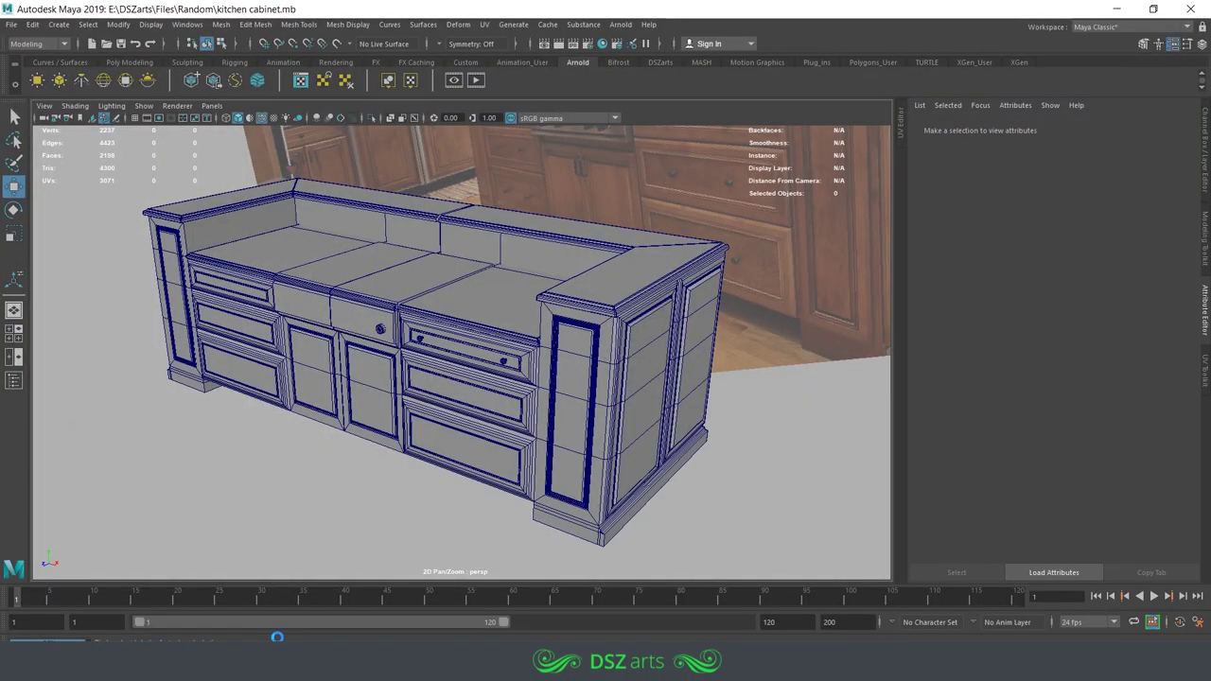
- Set the knob cylinder's polyCylinder Subdivisions Axis to 10
alt+drag(378, 462, 480, 288)
scroll(383, 350, up, 3)
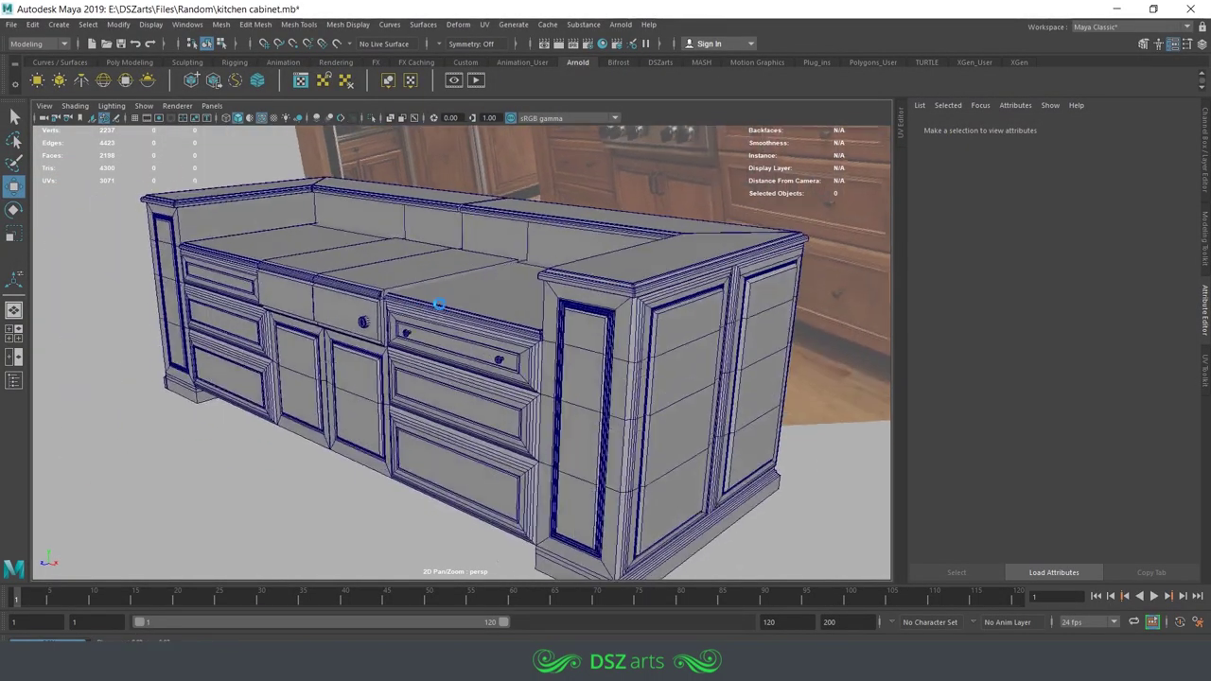
click(383, 351)
key(f)
click(129, 62)
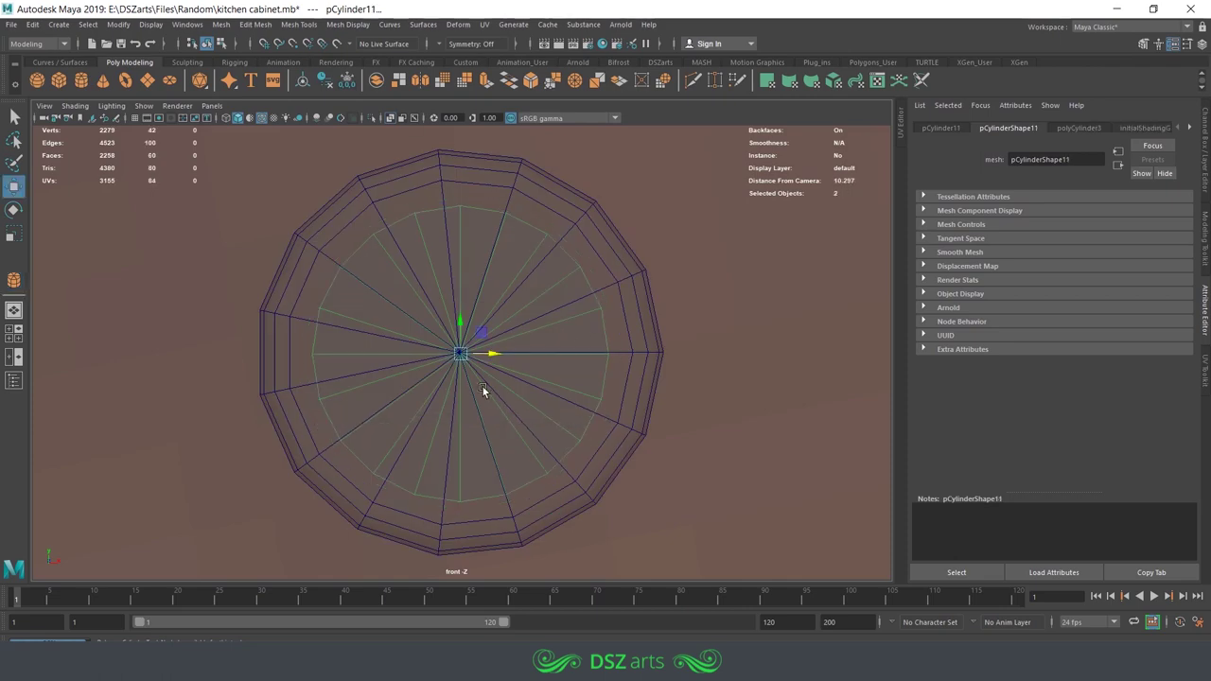
key(space)
key(space)
key(space)
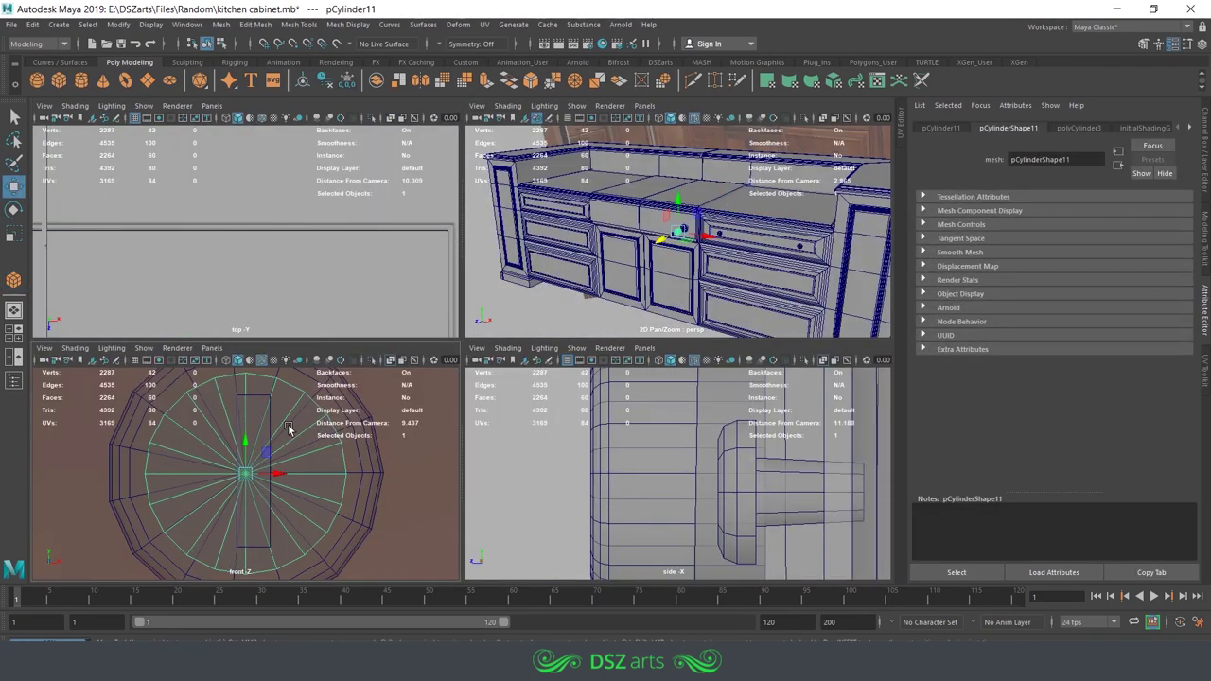
key(space)
click(1078, 127)
click(1033, 239)
text(10)
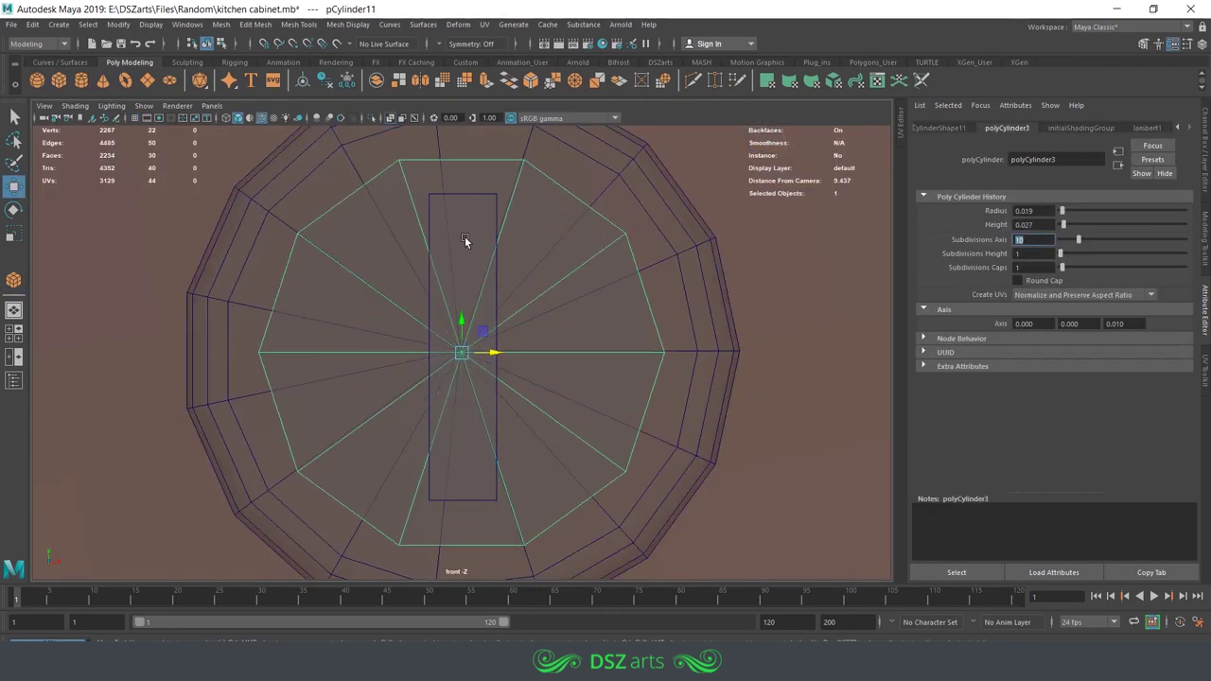
- Scale the grip box pCube3 slightly wider in X
click(465, 240)
key(r)
drag(492, 352, 498, 353)
key(space)
key(w)
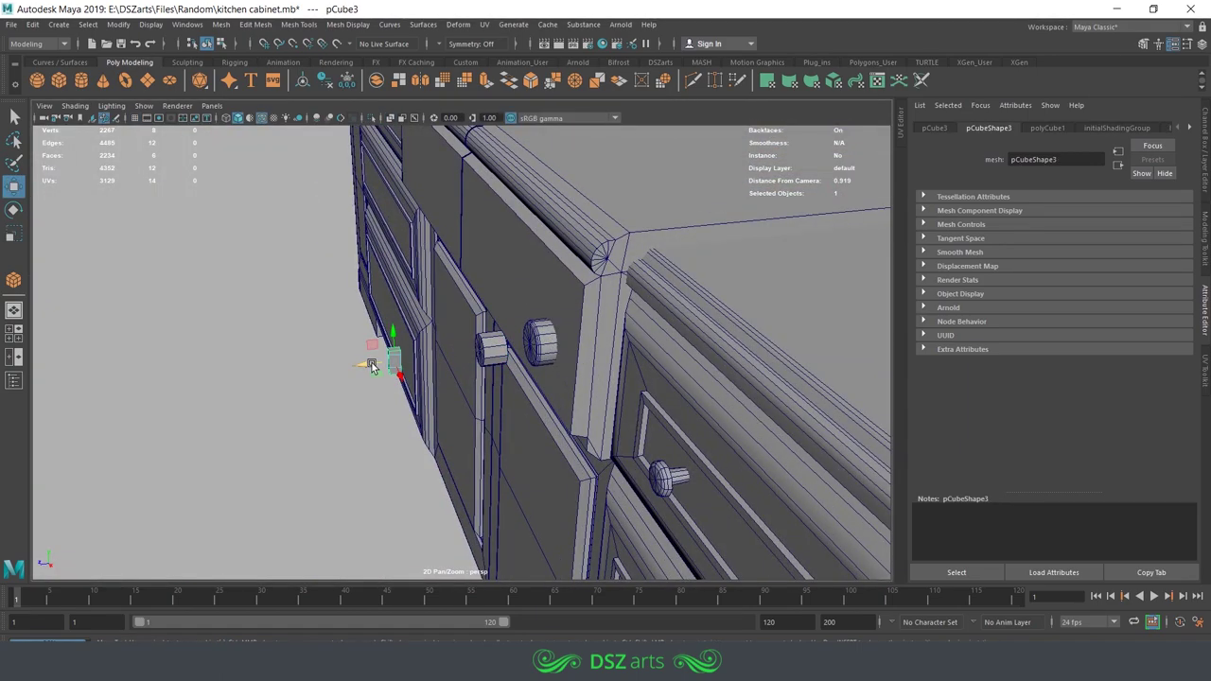
- Select and frame the knob's faces for edge cutting
scroll(372, 367, up, 5)
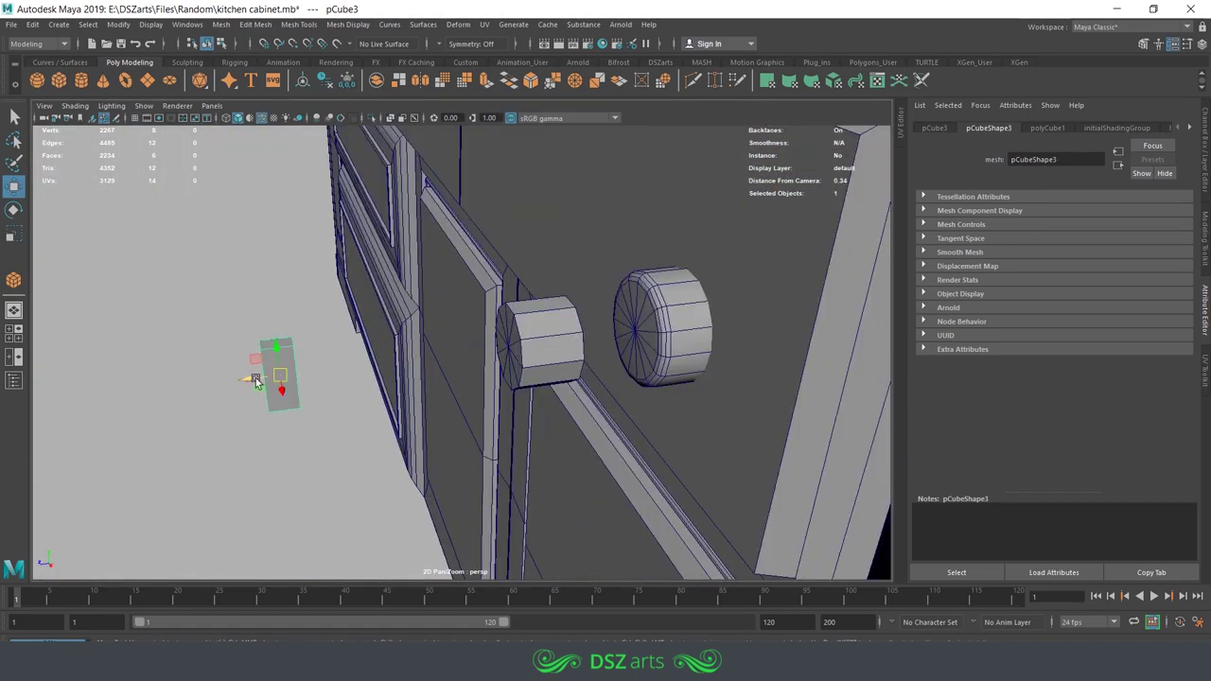
key(f)
drag(591, 294, 518, 417)
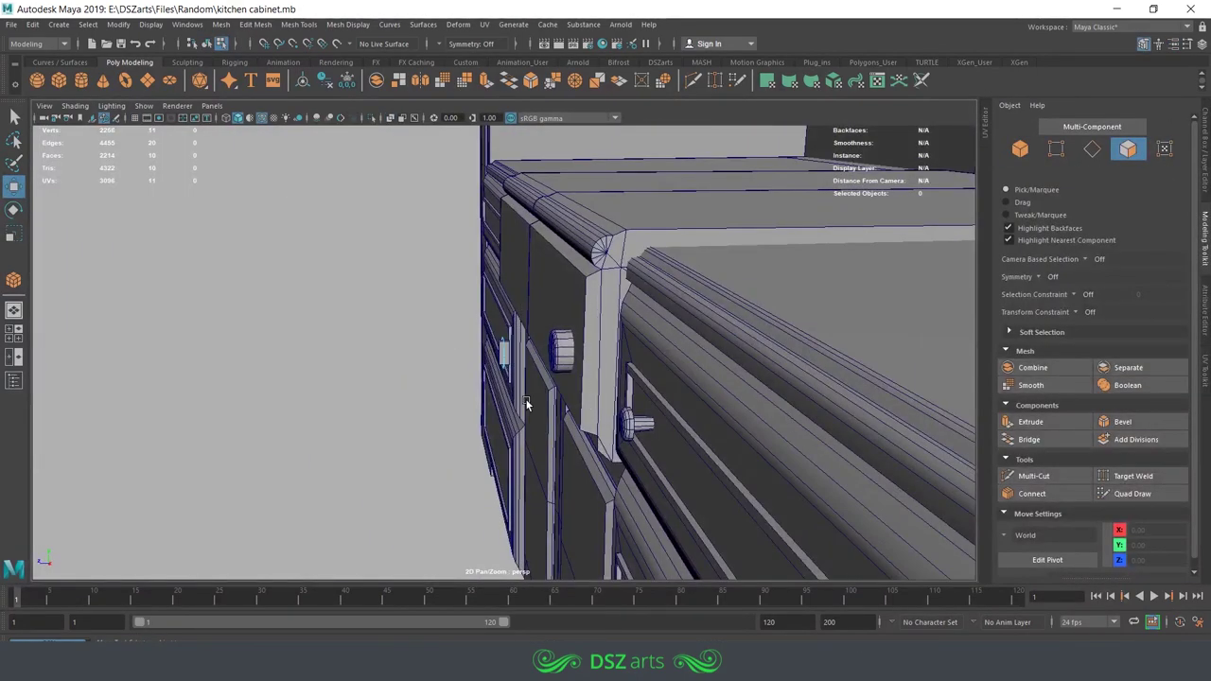
key(f)
click(1035, 476)
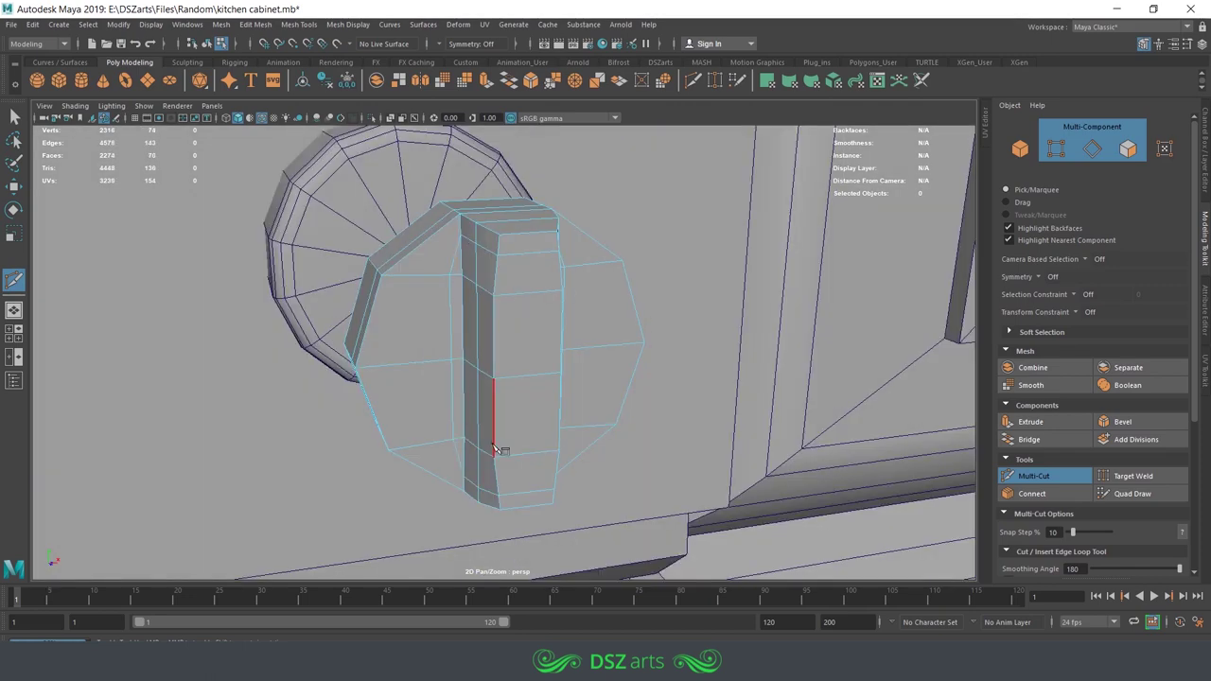
- Orbit to view the knob grip bar from the other side
alt+drag(598, 409, 610, 270)
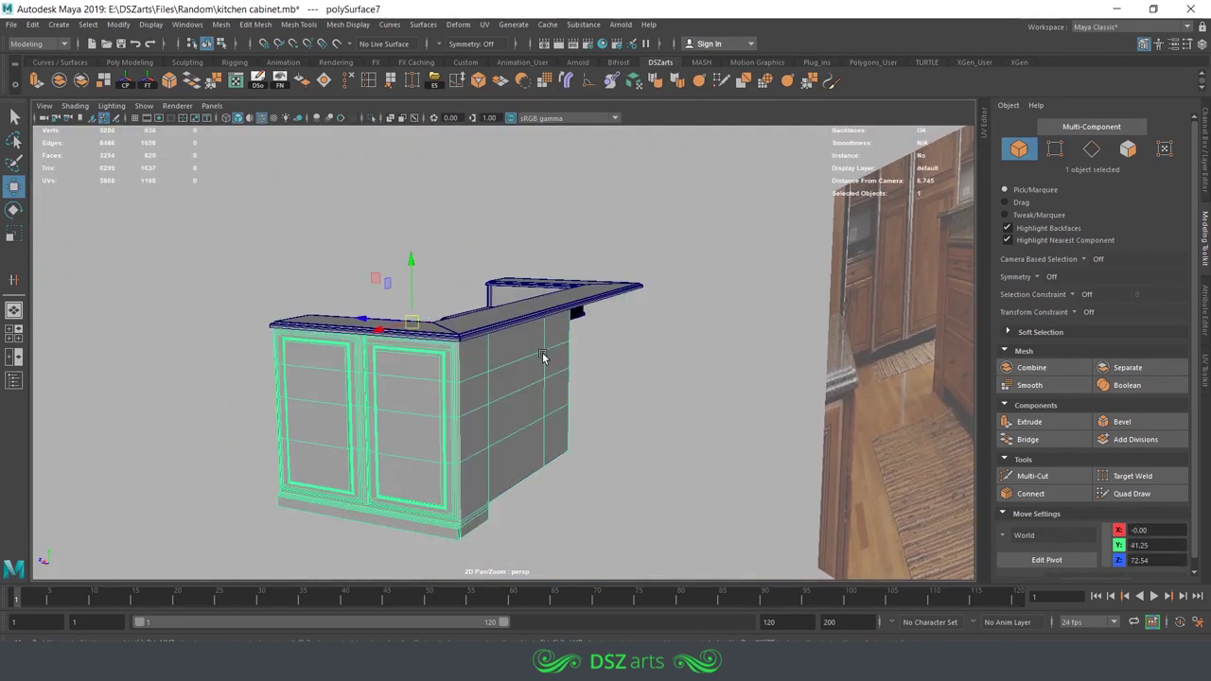
- Select vertices on the side cabinet's top trim for moving
alt+drag(522, 369, 495, 301)
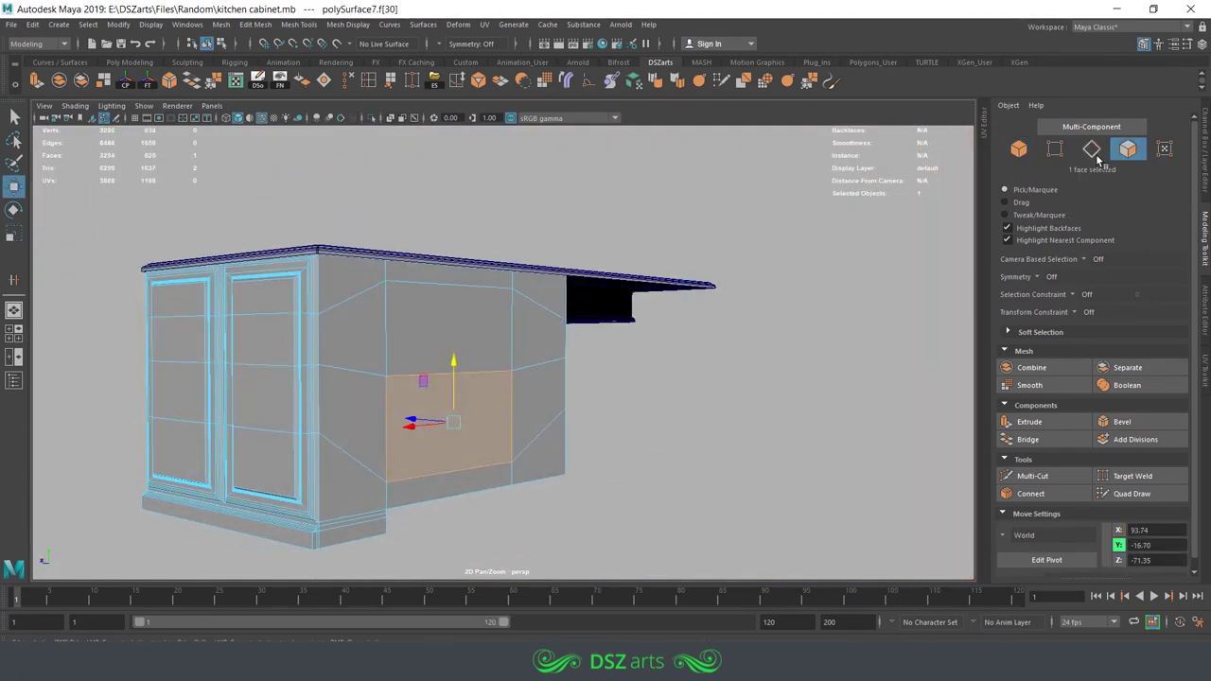
shift+click(523, 454)
alt+drag(523, 454, 347, 419)
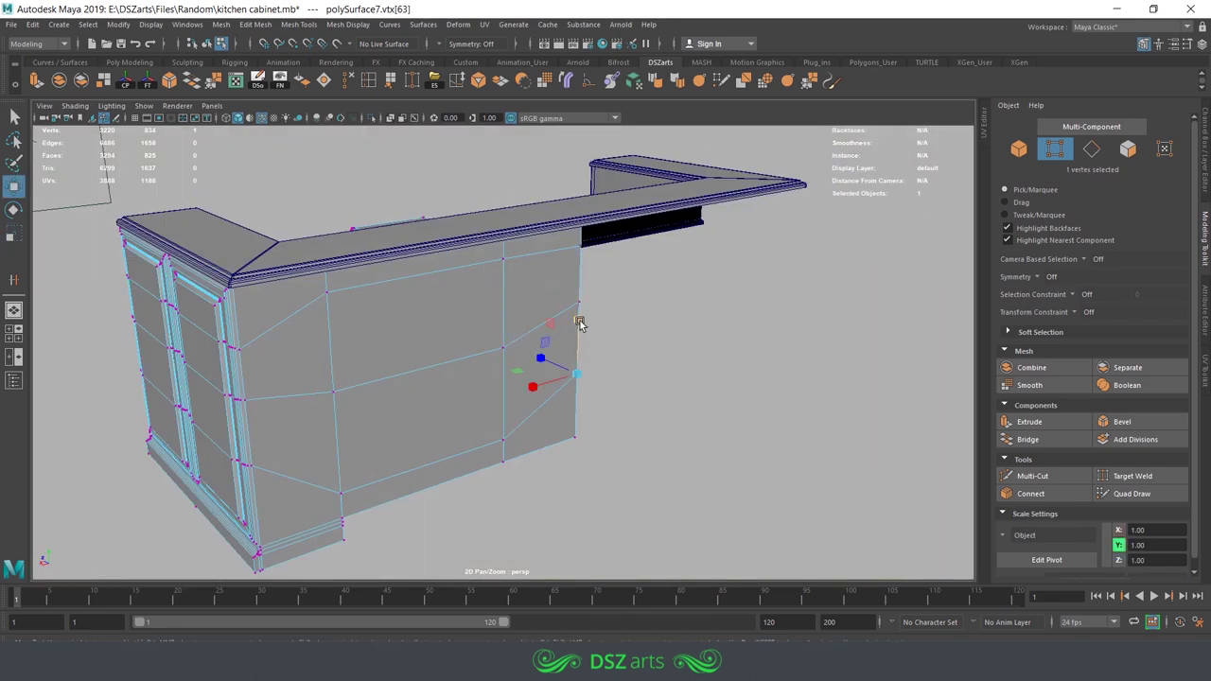
mouse_move(540, 351)
alt+mouse_down()
mouse_move(316, 343)
mouse_move(972, 189)
mouse_move(517, 318)
alt+mouse_up()
key(ctrl+F10)
key(w)
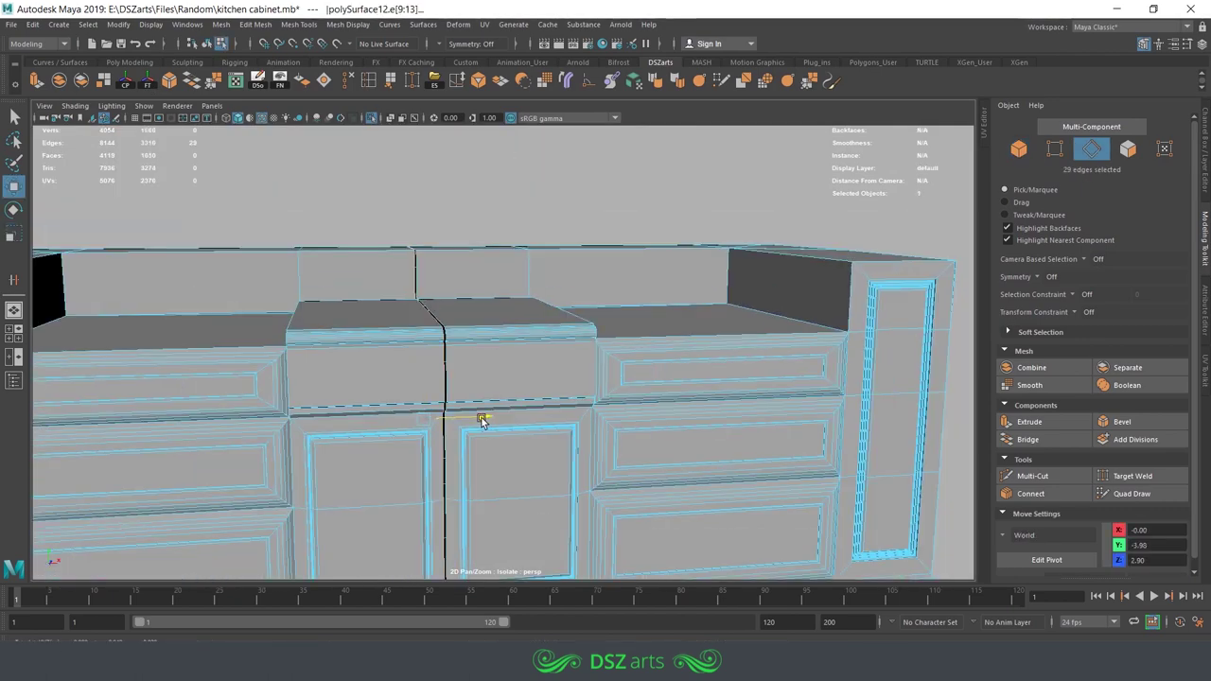
scroll(481, 420, up, 5)
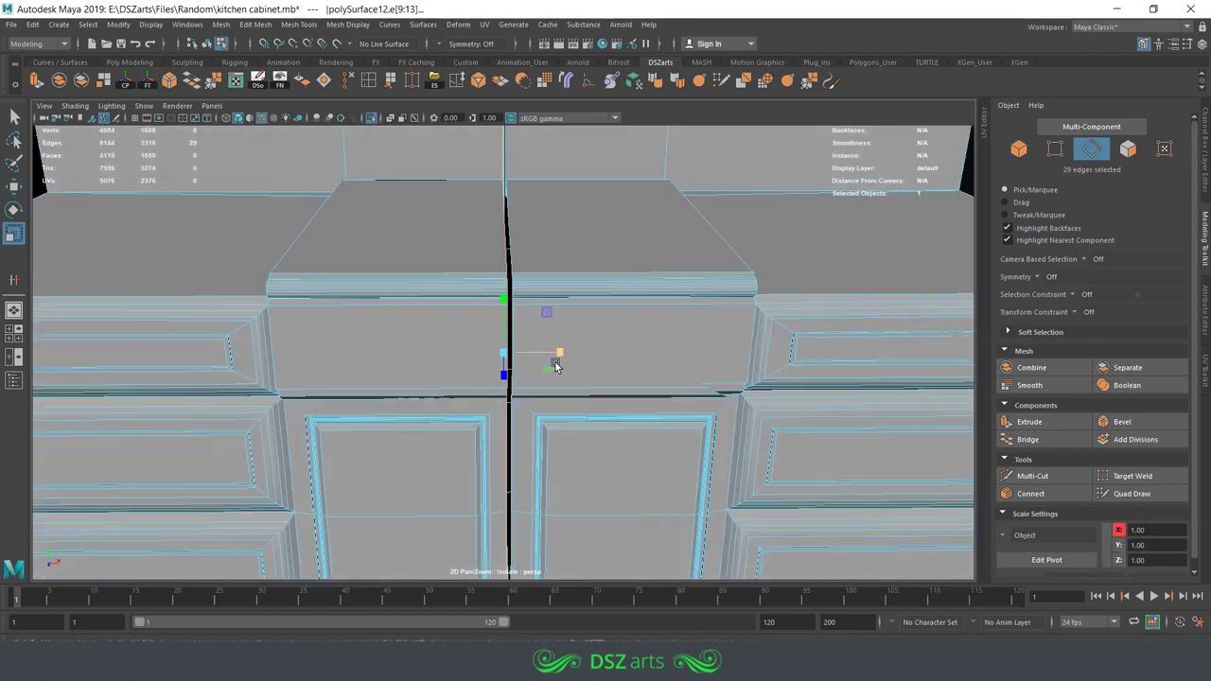
scroll(554, 284, up, 3)
scroll(527, 325, up, 3)
- Move the top-trim vertices on the cabinet top into place
key(F9)
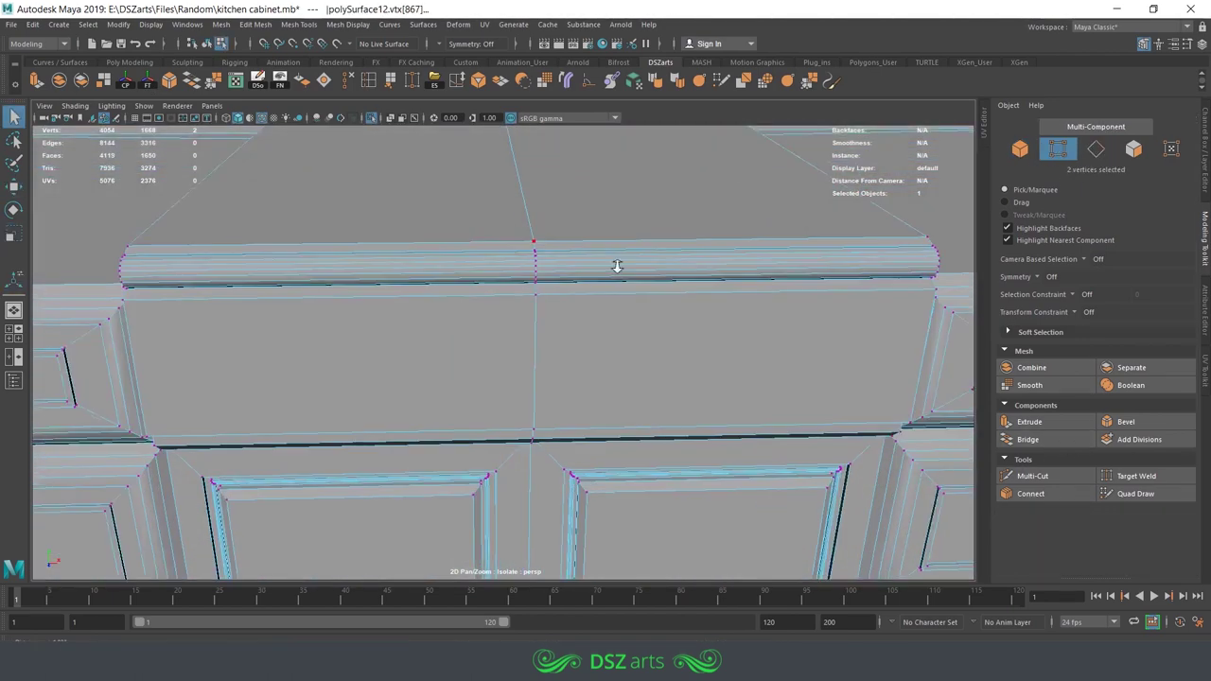
mouse_move(540, 295)
alt+mouse_down()
mouse_move(496, 196)
mouse_move(551, 330)
mouse_move(479, 274)
alt+mouse_up()
key(w)
click(514, 238)
mouse_move(514, 237)
alt+mouse_down()
mouse_move(448, 261)
mouse_move(468, 321)
mouse_move(568, 351)
mouse_move(524, 290)
mouse_move(668, 327)
alt+mouse_up()
click(469, 322)
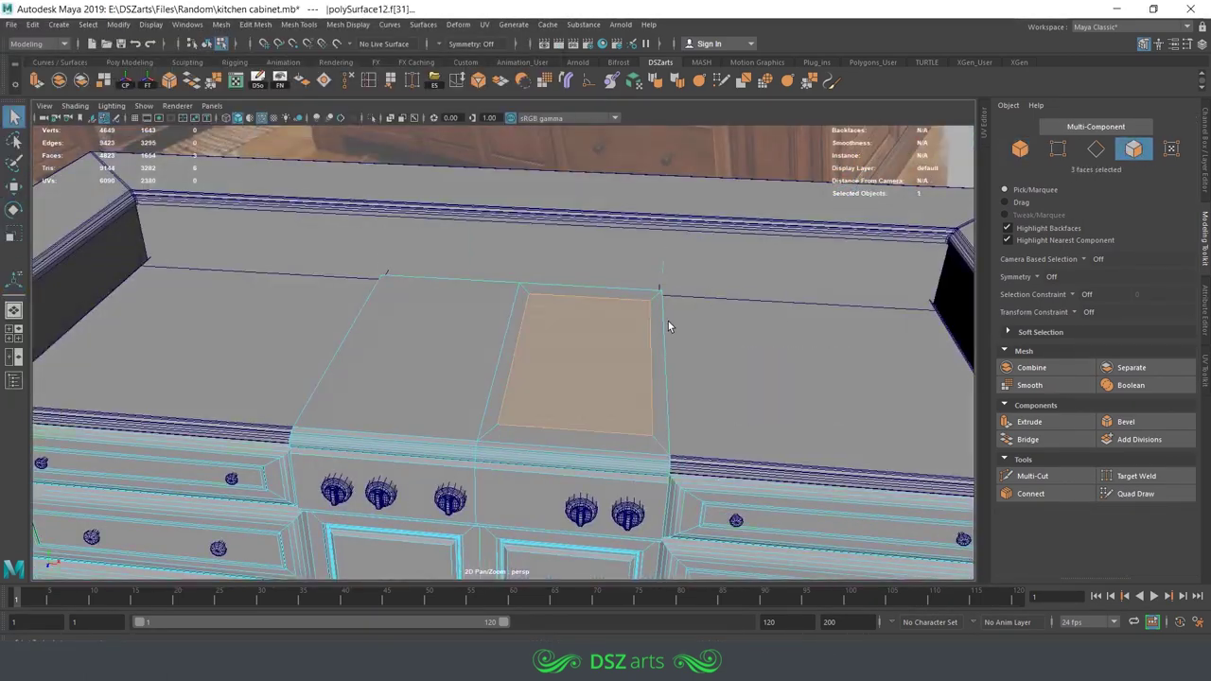
- Select the countertop face for the cooktop and scale it inward
key(F8)
scroll(849, 313, down, 5)
mouse_move(849, 313)
alt+mouse_down()
mouse_move(662, 331)
mouse_move(547, 365)
mouse_move(499, 398)
alt+mouse_up()
key(F11)
click(547, 364)
scroll(559, 374, up, 5)
key(r)
scroll(559, 373, down, 5)
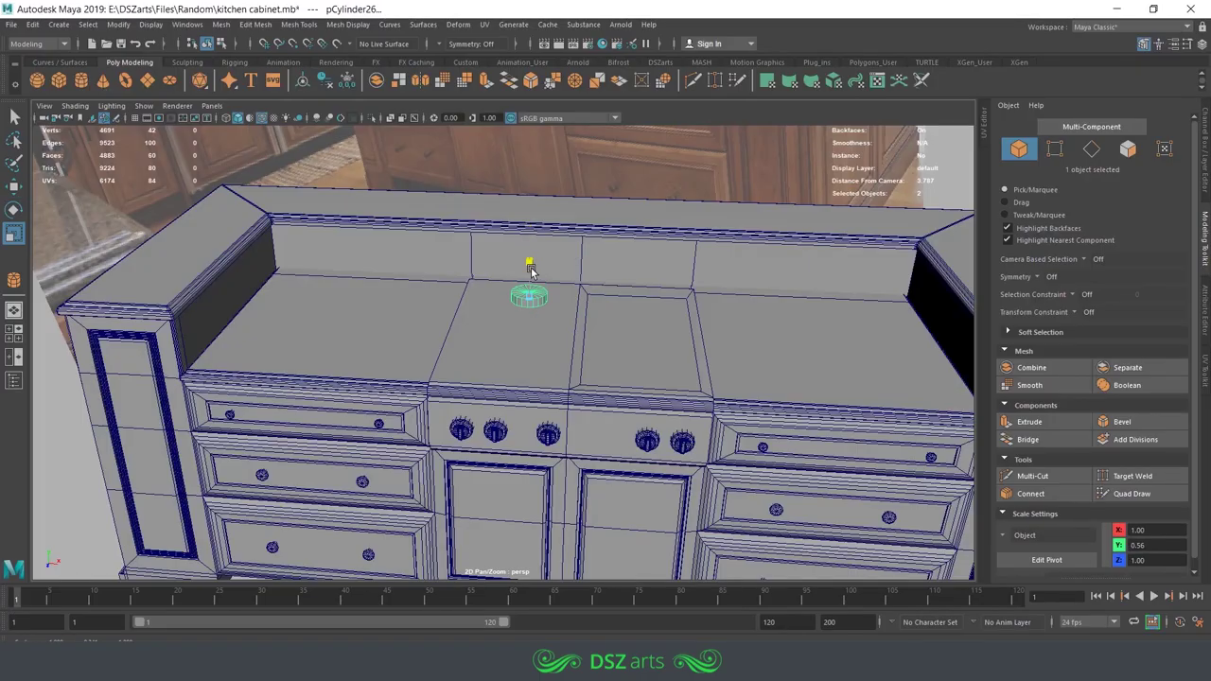
- Frame the burner cylinder and view the island from the top
key(w)
key(f)
alt+drag(530, 284, 555, 359)
scroll(555, 360, down, 5)
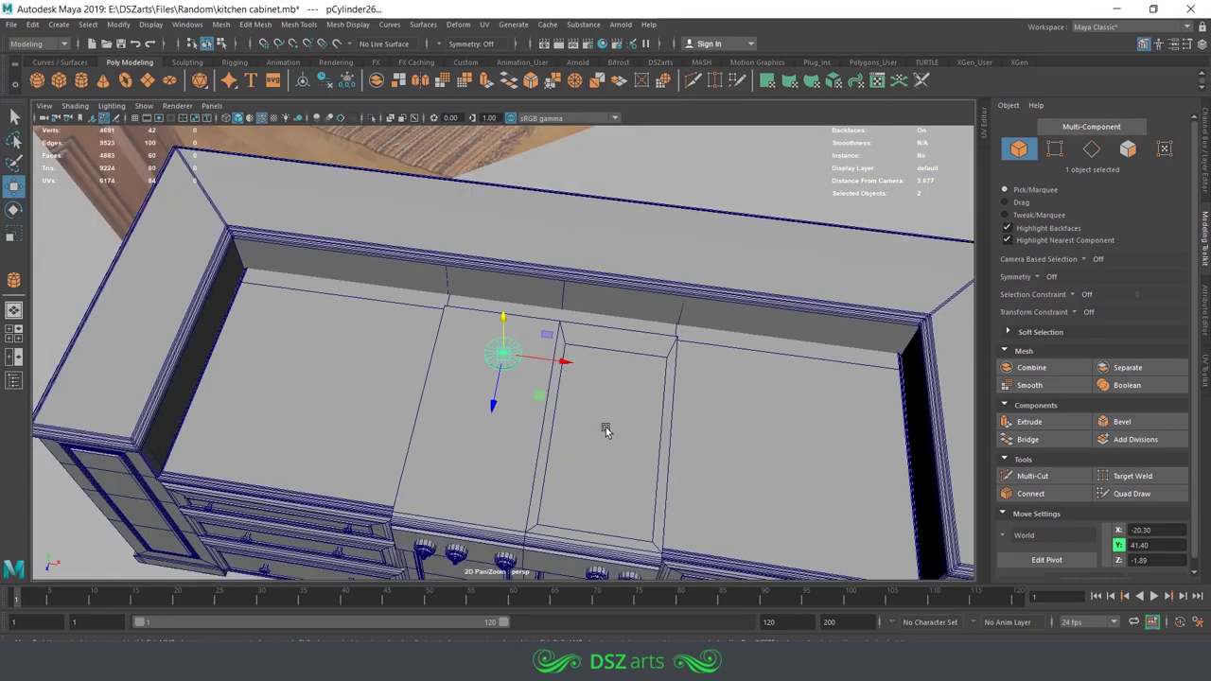
alt+drag(606, 431, 559, 333)
mouse_move(577, 468)
alt+mouse_down()
mouse_move(568, 338)
mouse_move(586, 339)
alt+mouse_up()
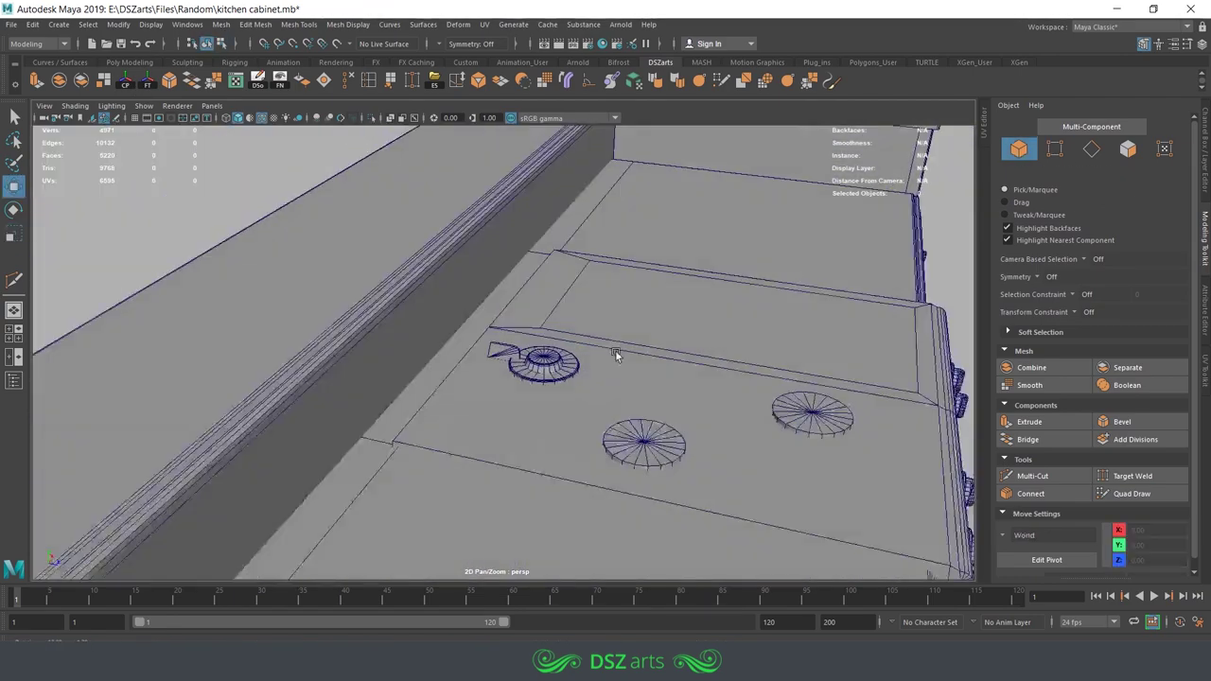
- Duplicate the prong piece around the burner and group them with the burner
click(547, 363)
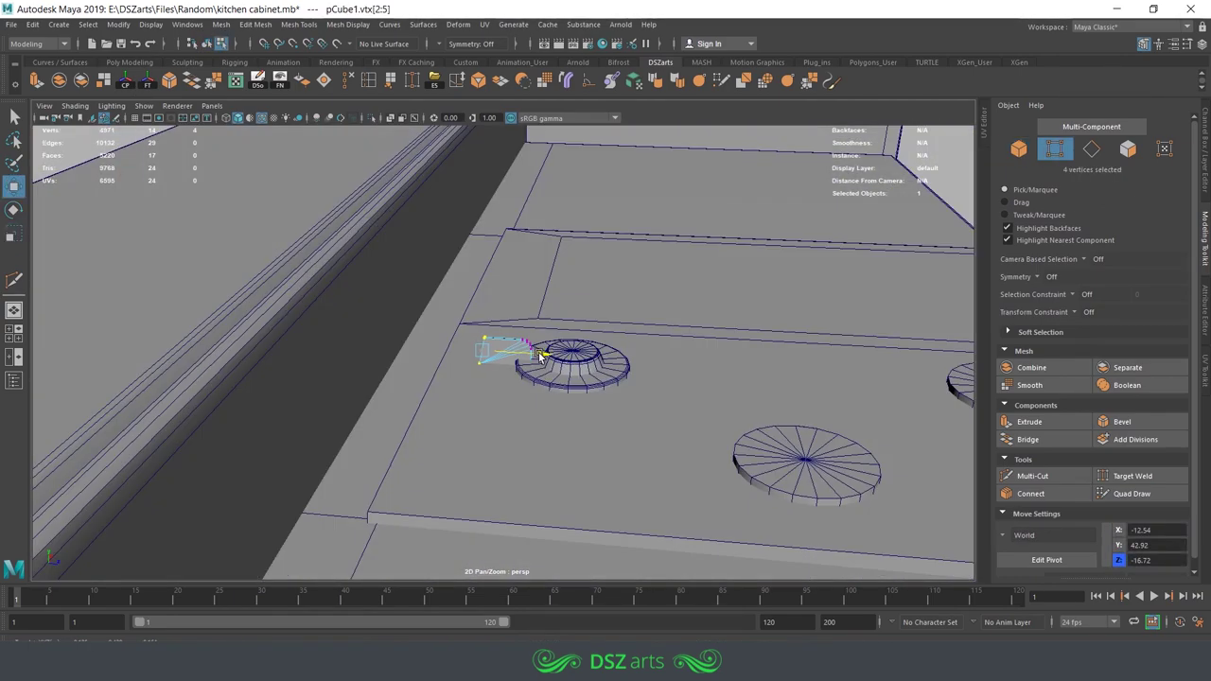
key(ctrl+d)
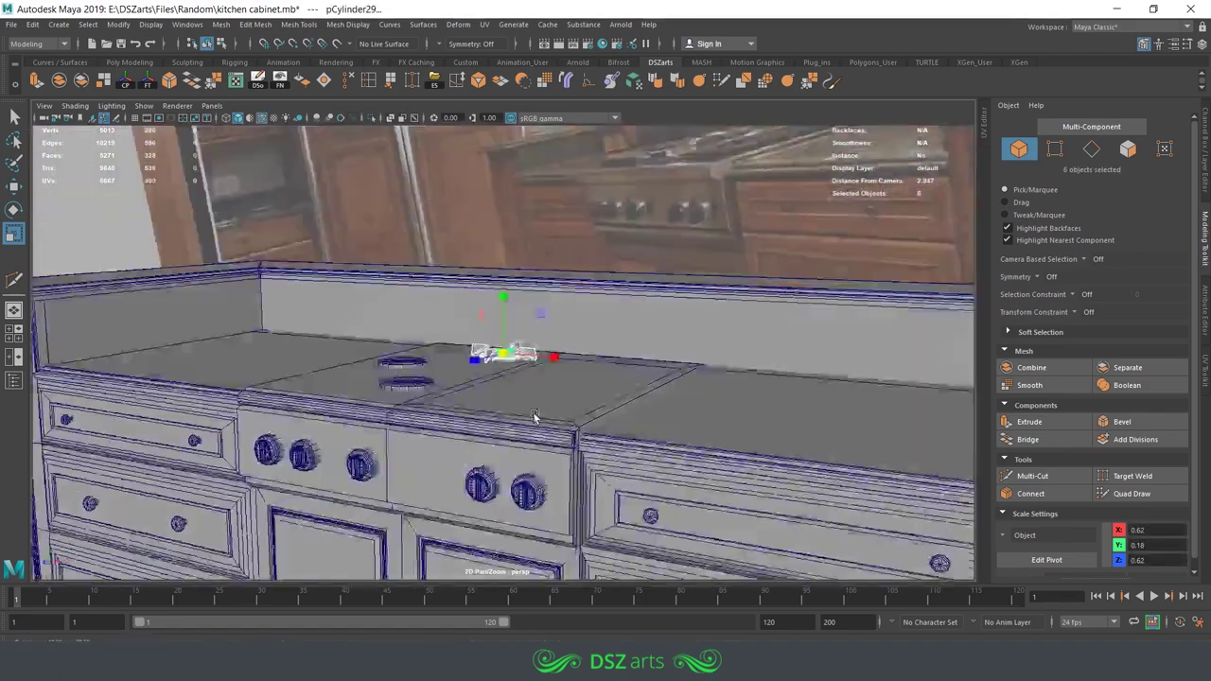
key(ctrl+g)
middle_drag(535, 405, 573, 383)
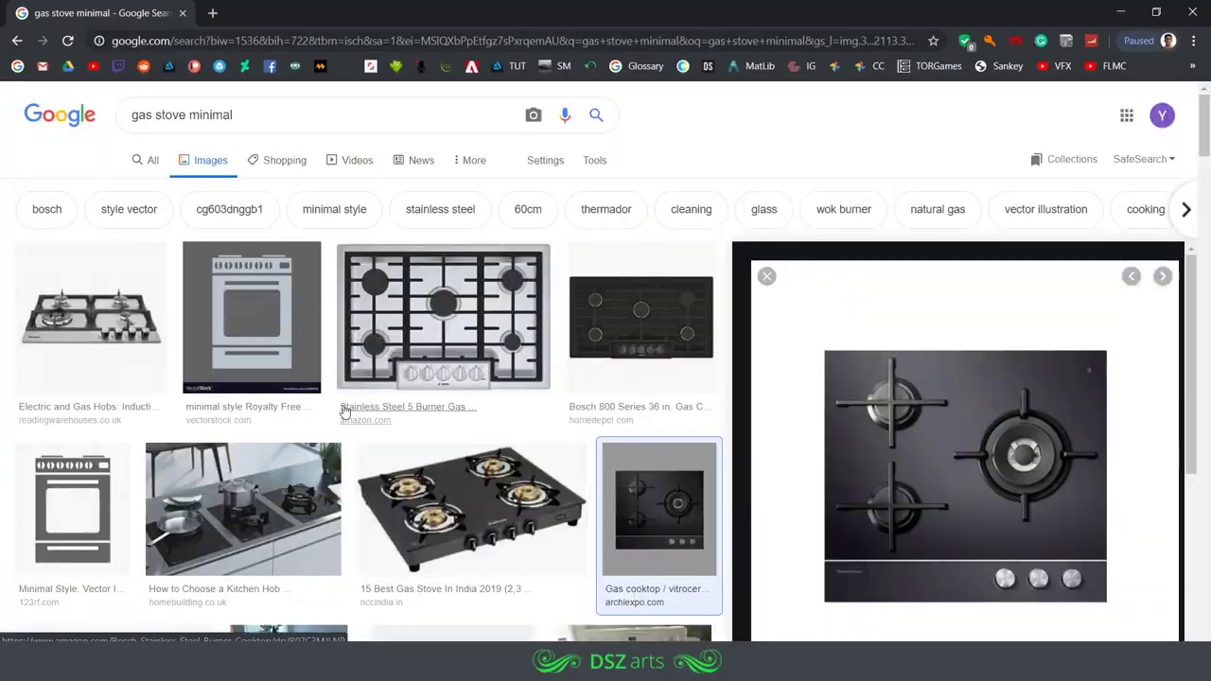
click(243, 508)
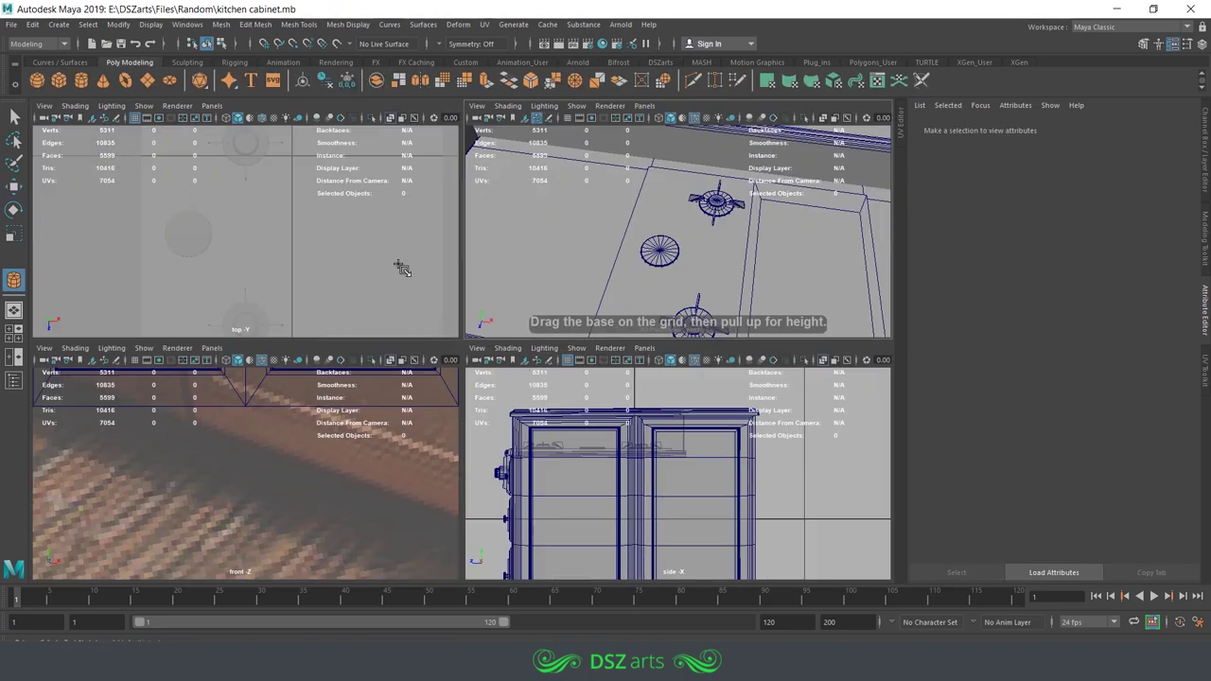
- Create a polygon Pipe over the burner with thickness 0.020
click(59, 24)
click(258, 156)
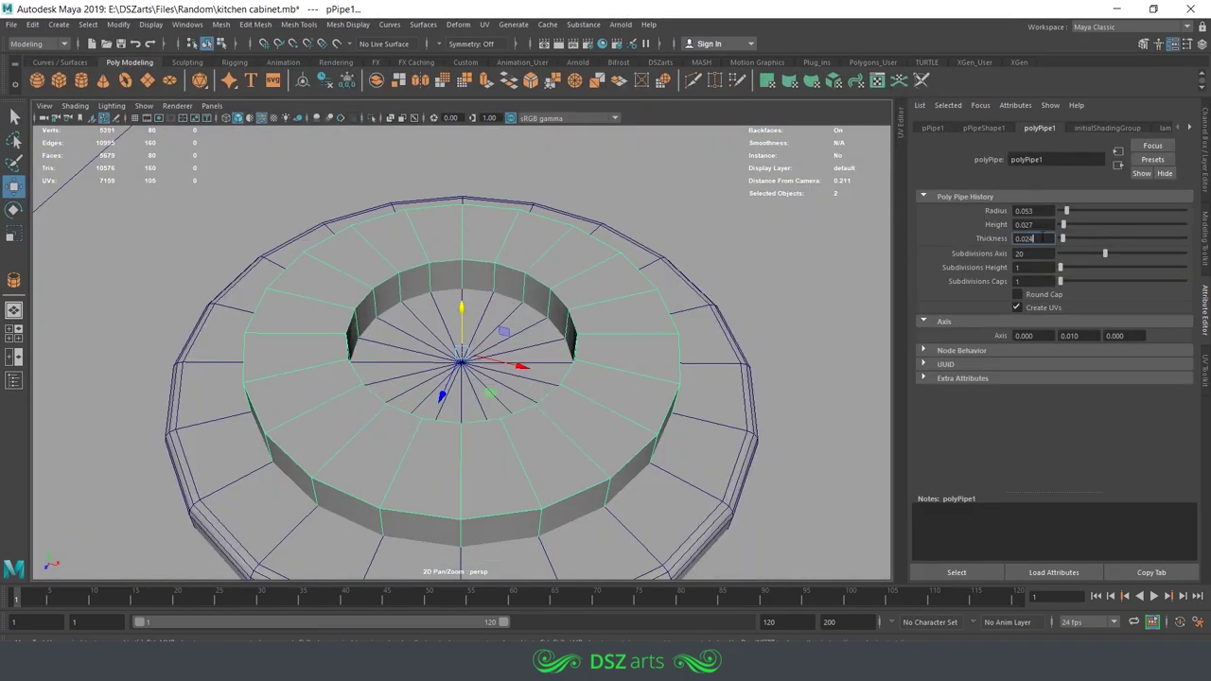
key(Return)
alt+drag(578, 340, 577, 291)
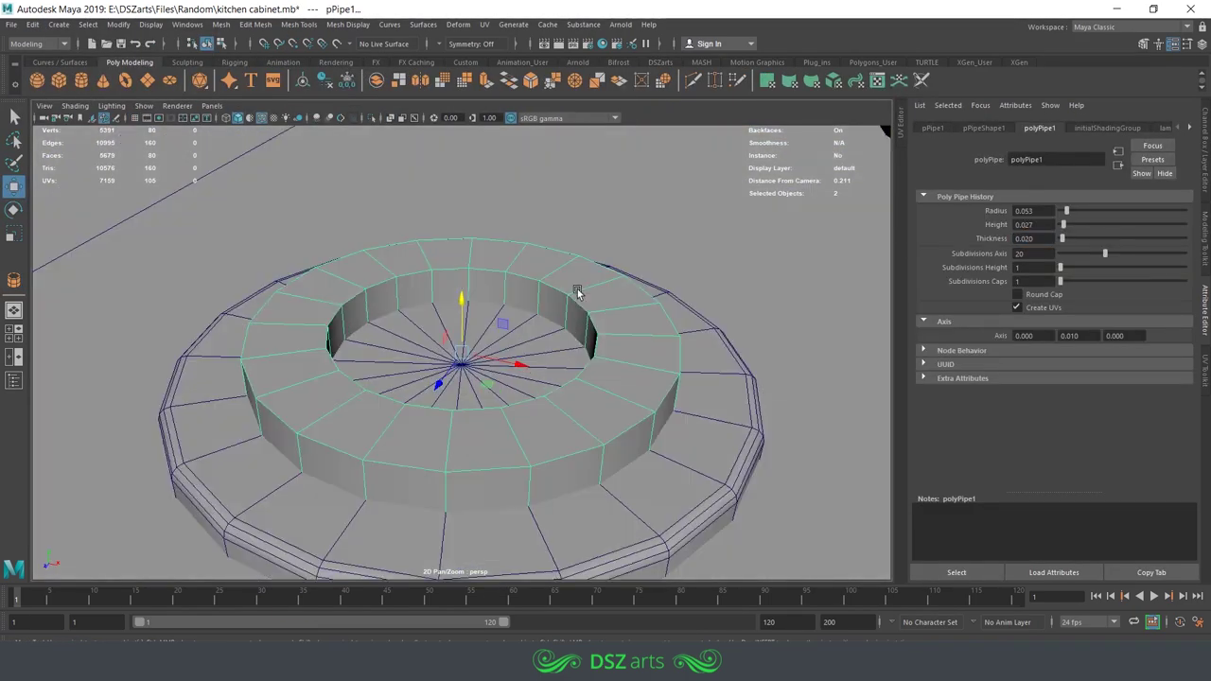
- Select the pipe ring's top and bevel its top edges
right_drag(809, 379, 809, 417)
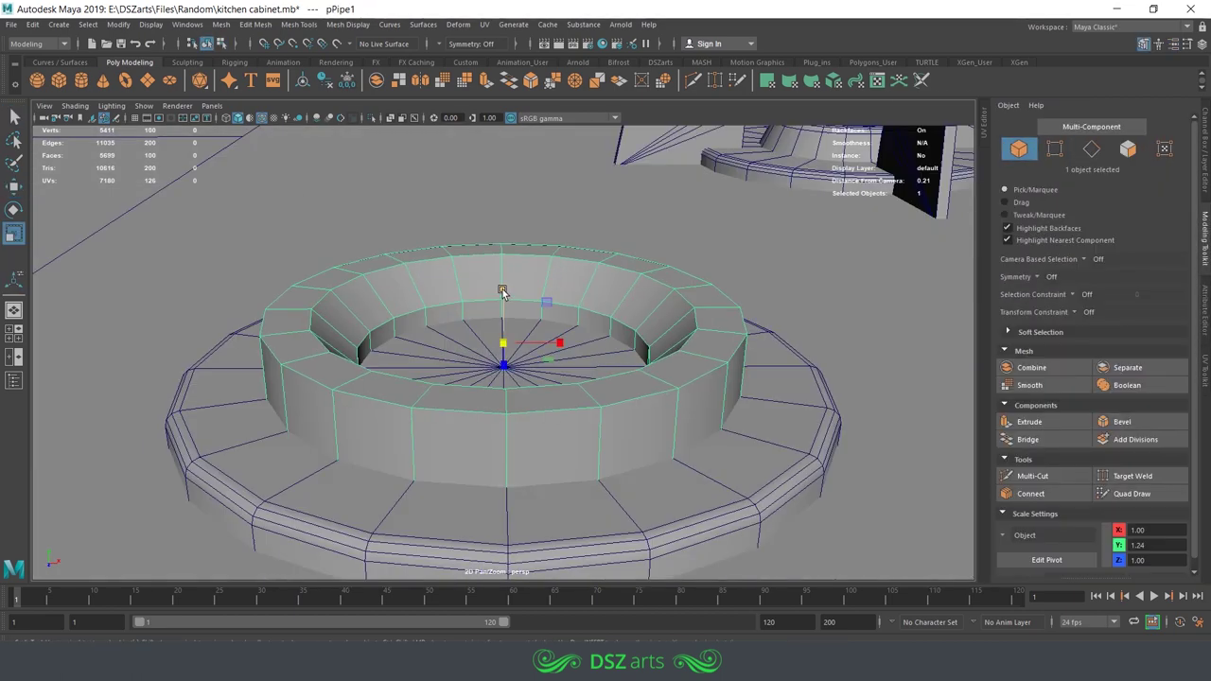
mouse_move(503, 289)
alt+mouse_down()
mouse_move(598, 393)
mouse_move(568, 319)
mouse_move(503, 300)
alt+mouse_up()
key(F8)
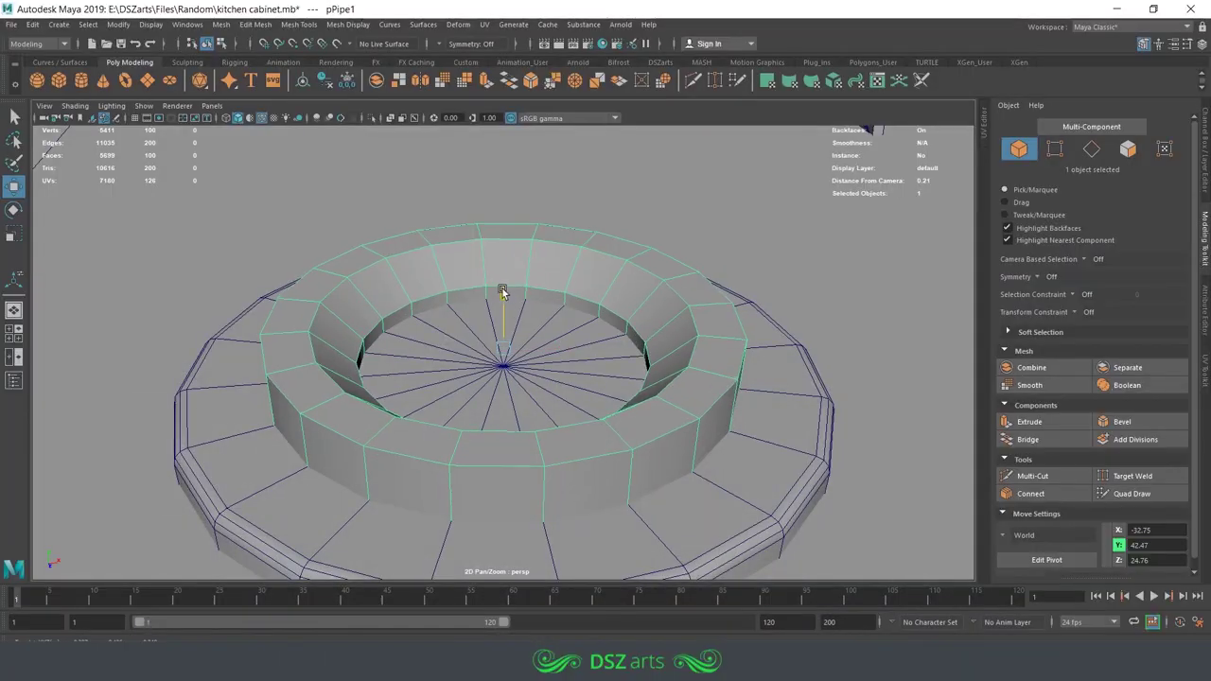
key(ctrl+b)
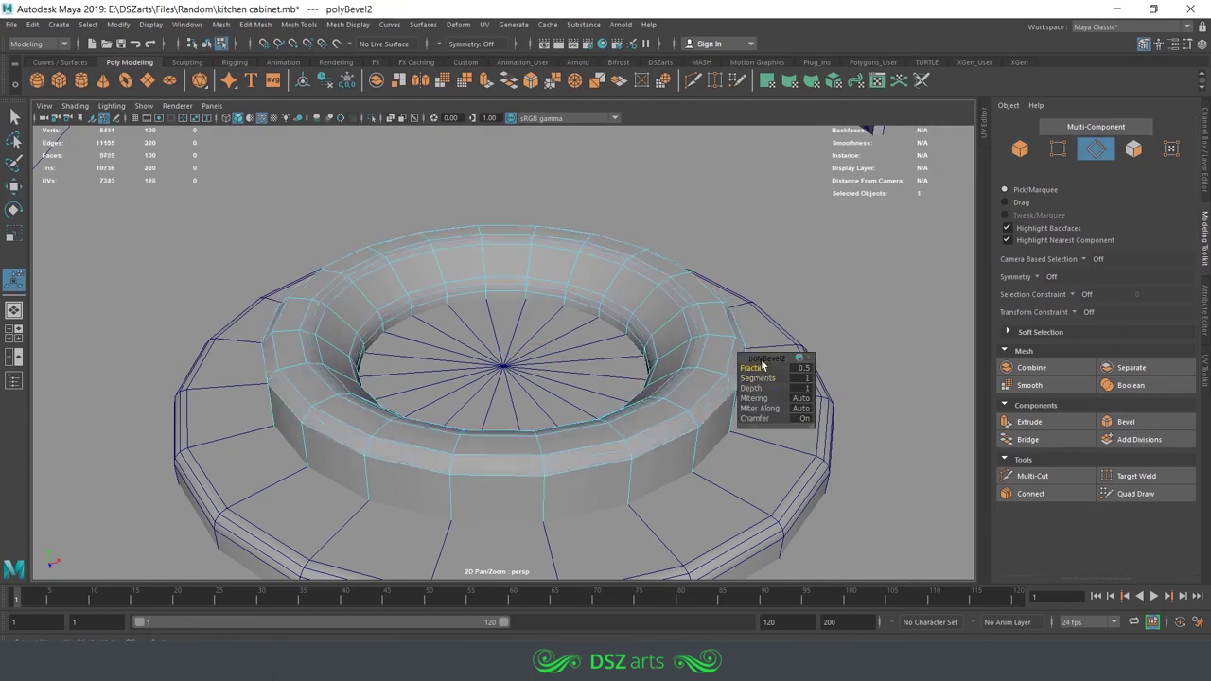
key(ctrl+a)
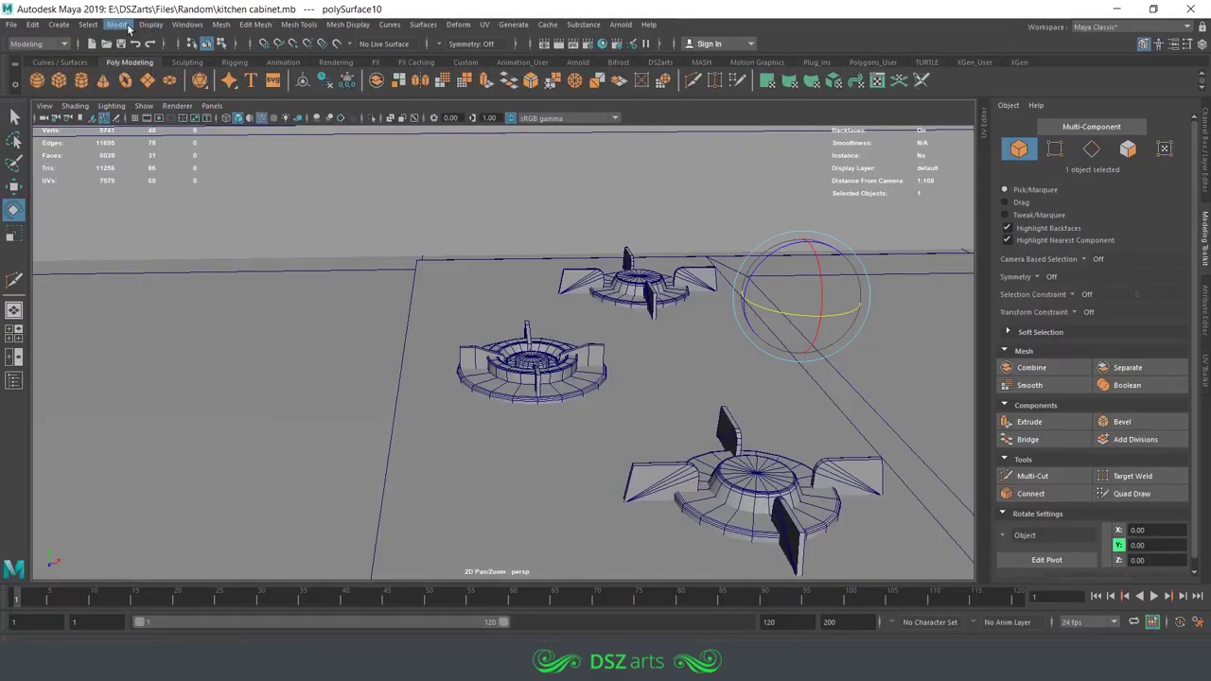
- Create another pipe ring for the next burner and open its bevel settings
click(117, 25)
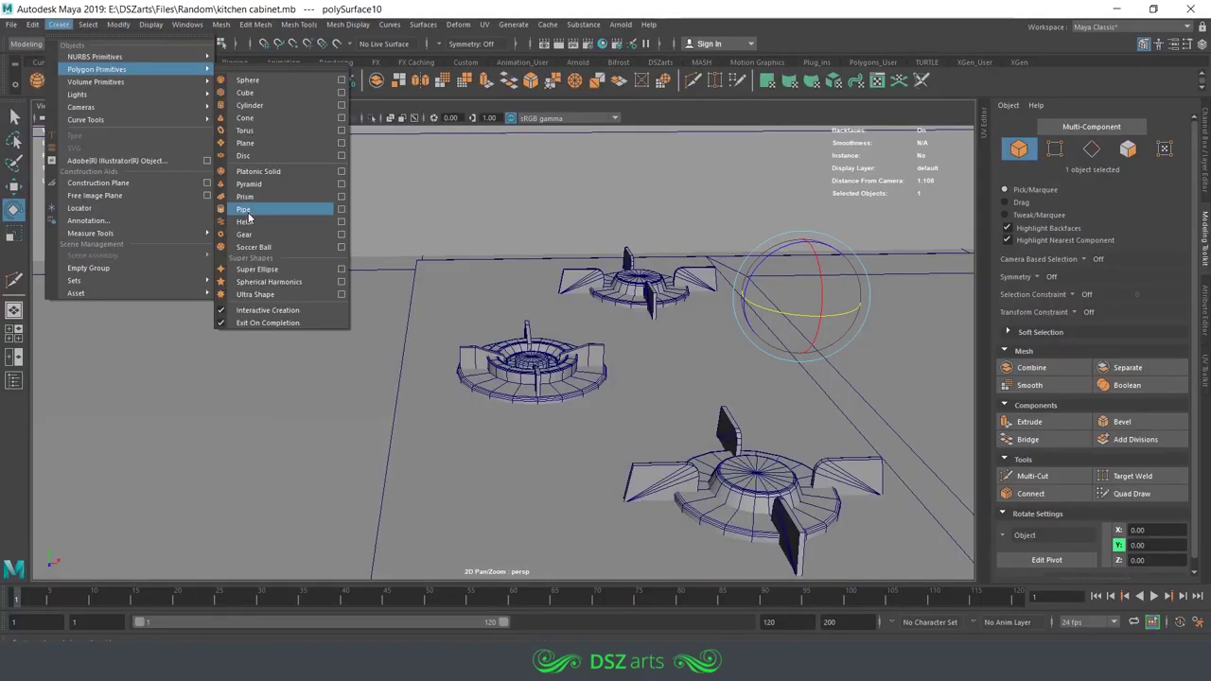
ctrl+shift+click(270, 208)
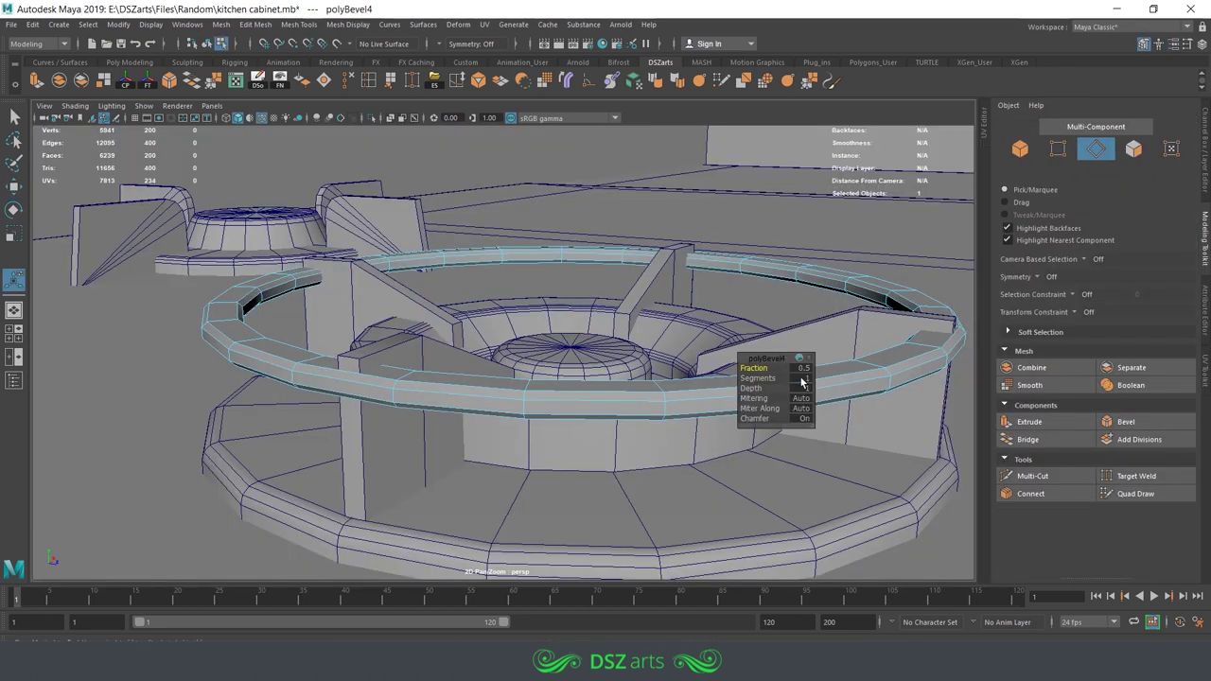
key(ctrl+a)
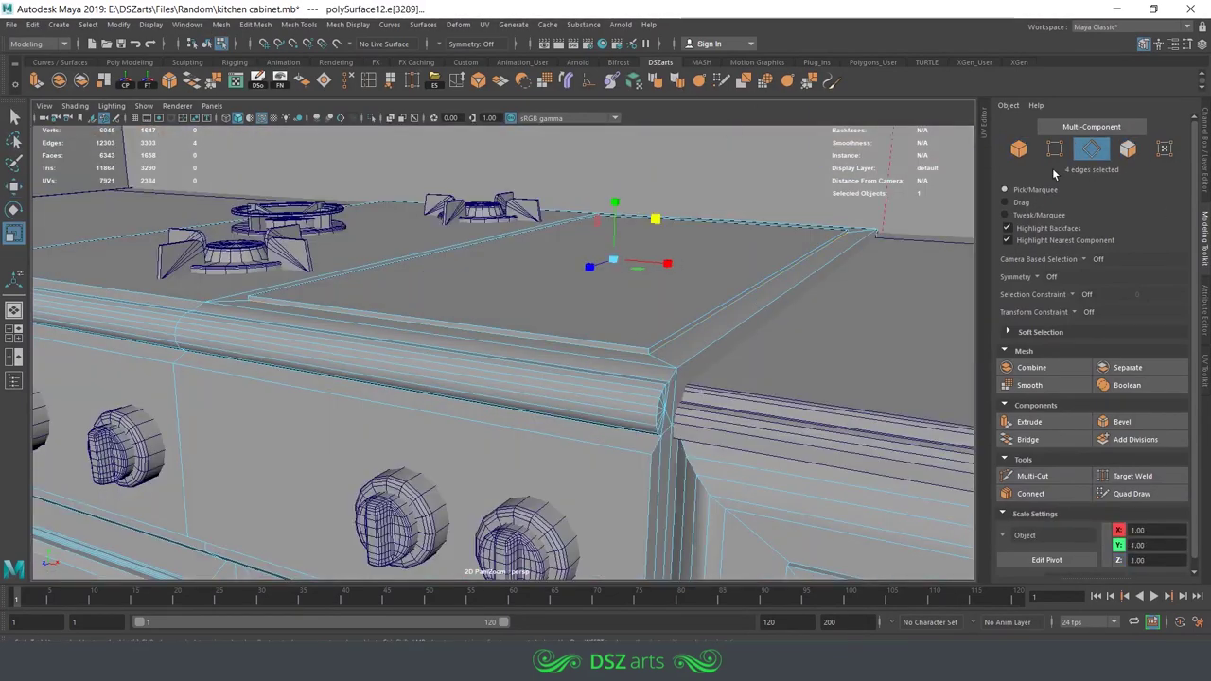
- Switch back to Object selection mode in the Modeling Toolkit
click(1019, 148)
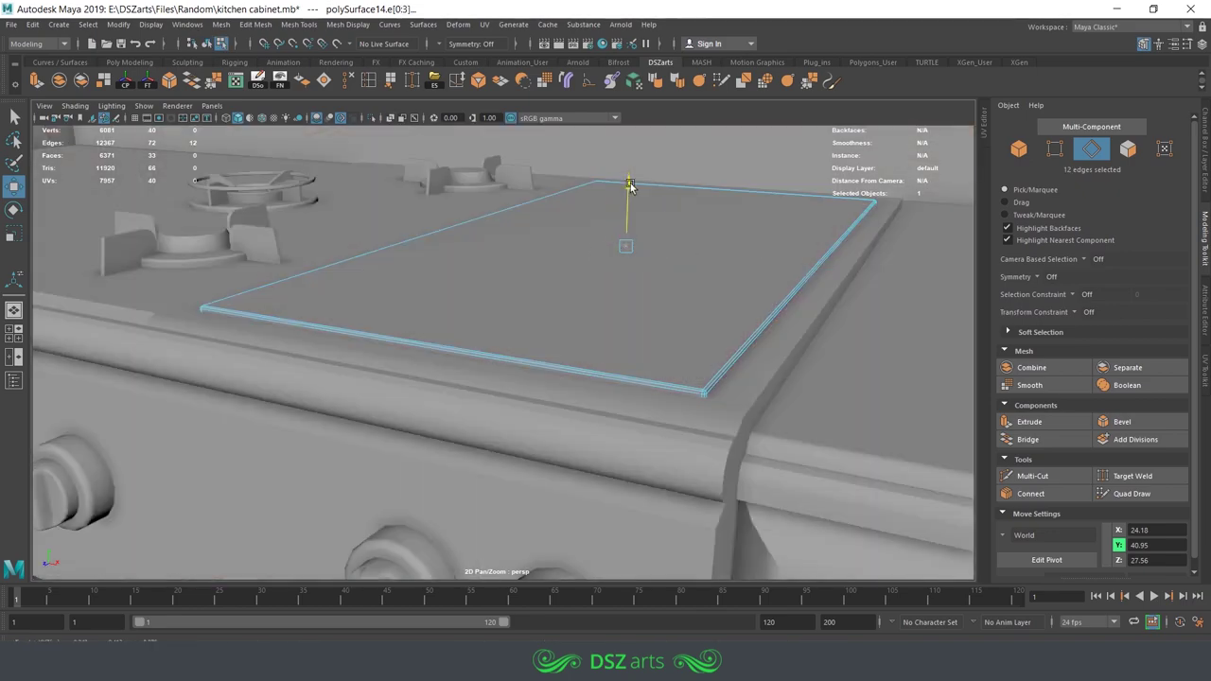
click(1021, 150)
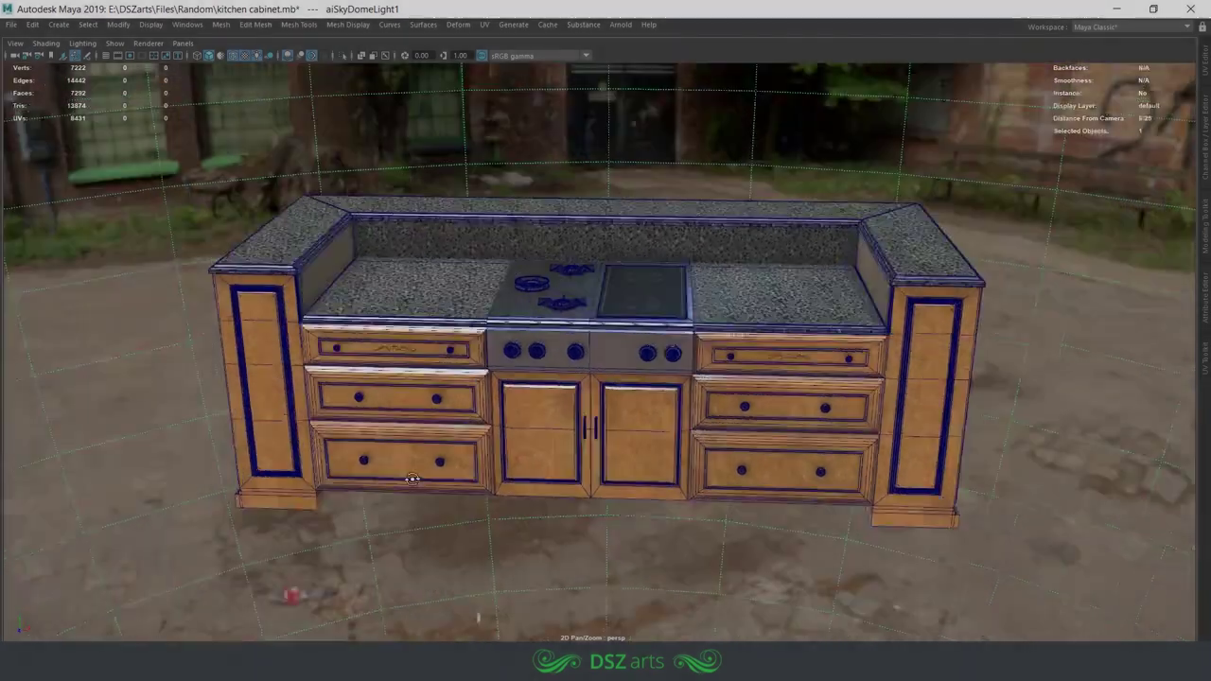
- Turn off Wireframe on Shaded and orbit around the textured island
mouse_move(413, 479)
alt+mouse_down()
mouse_move(322, 483)
mouse_move(262, 86)
alt+mouse_up()
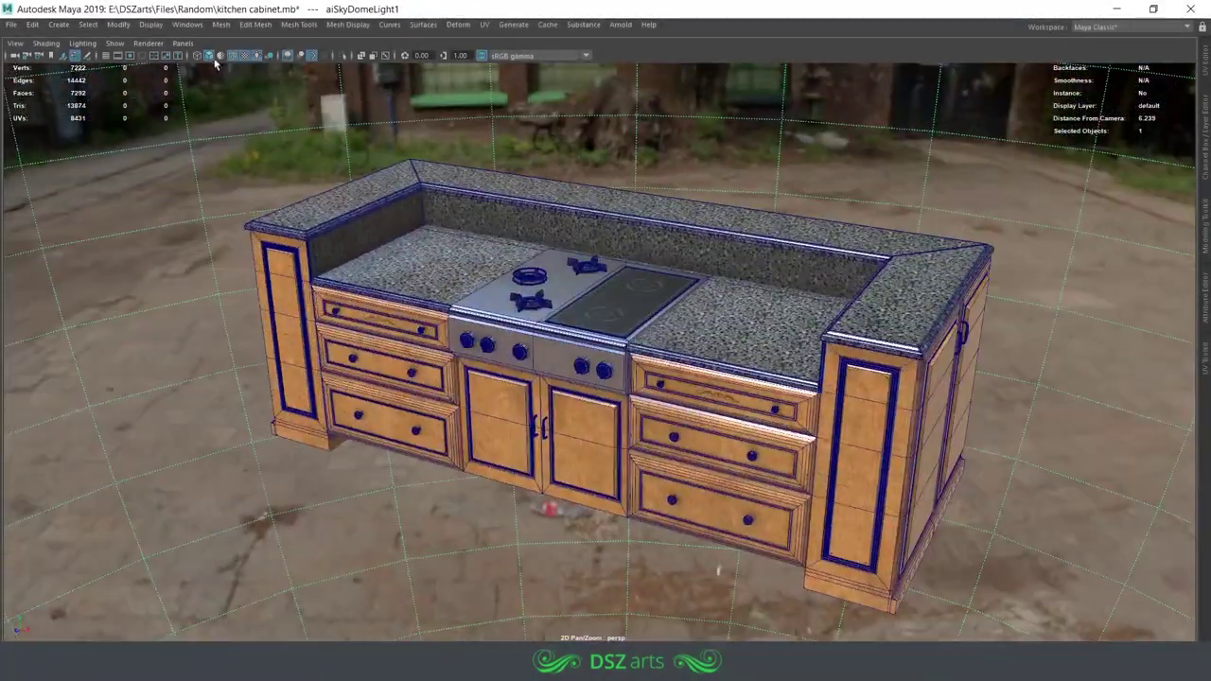
click(231, 55)
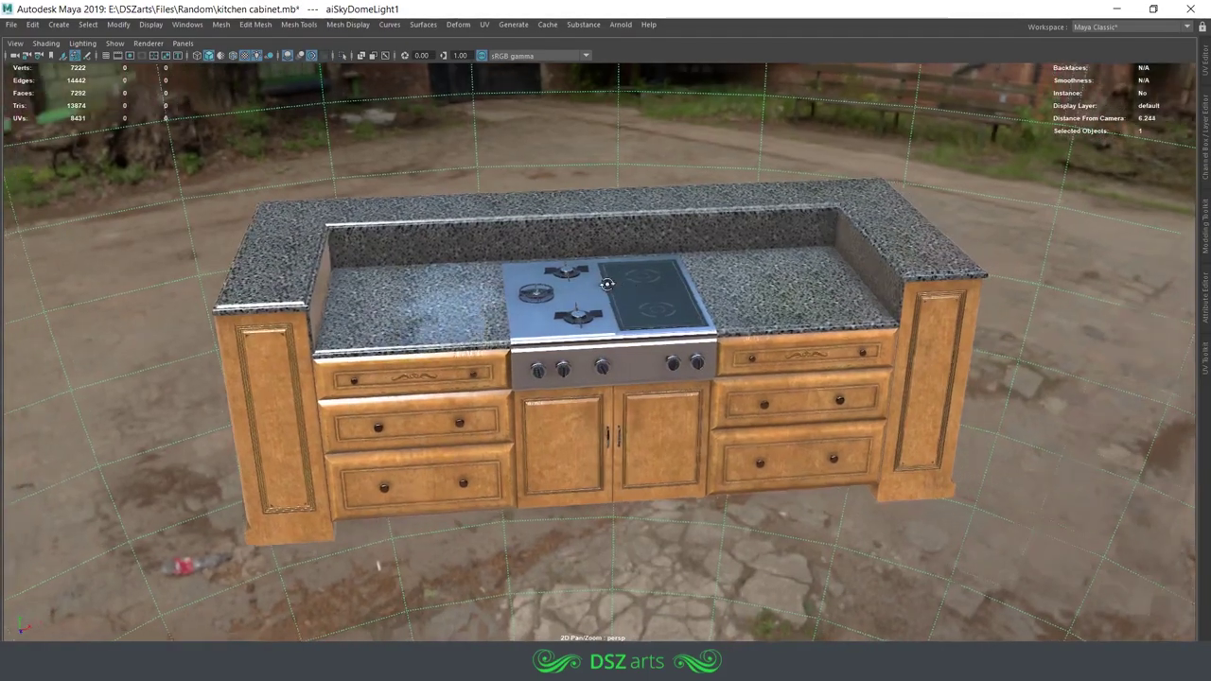
mouse_move(295, 78)
alt+mouse_down()
mouse_move(535, 256)
mouse_move(604, 375)
mouse_move(597, 357)
mouse_move(648, 360)
alt+mouse_up()
scroll(535, 256, up, 5)
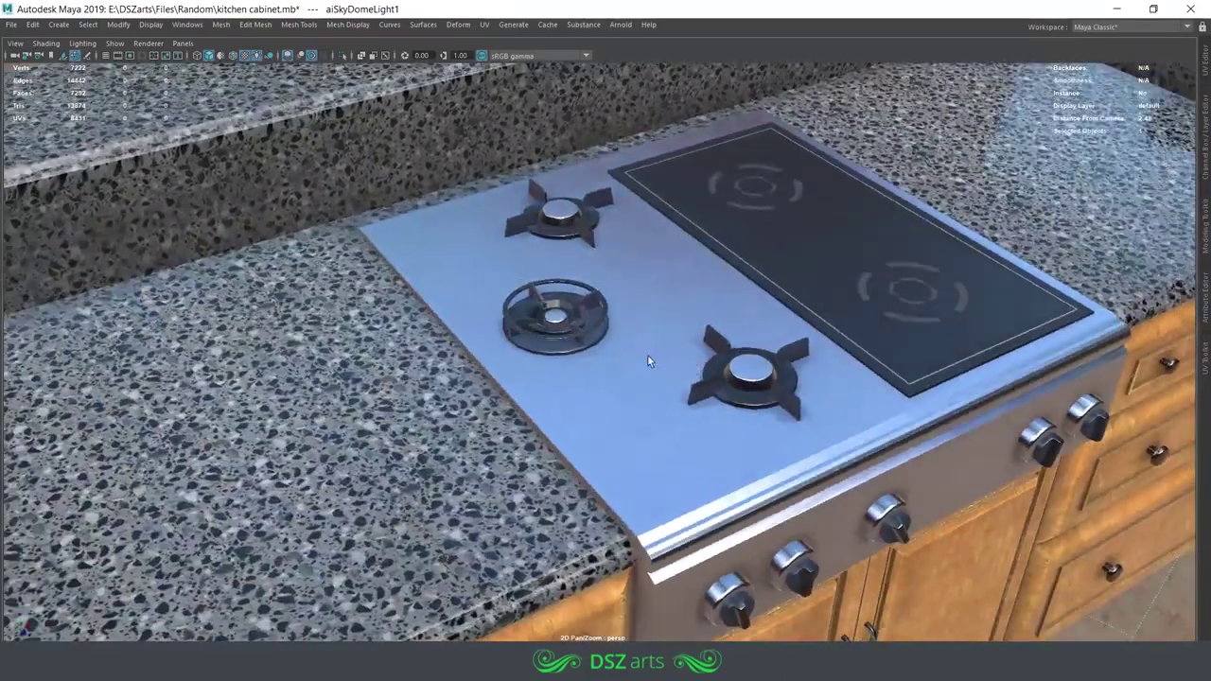
scroll(648, 356, down, 3)
scroll(648, 356, down, 3)
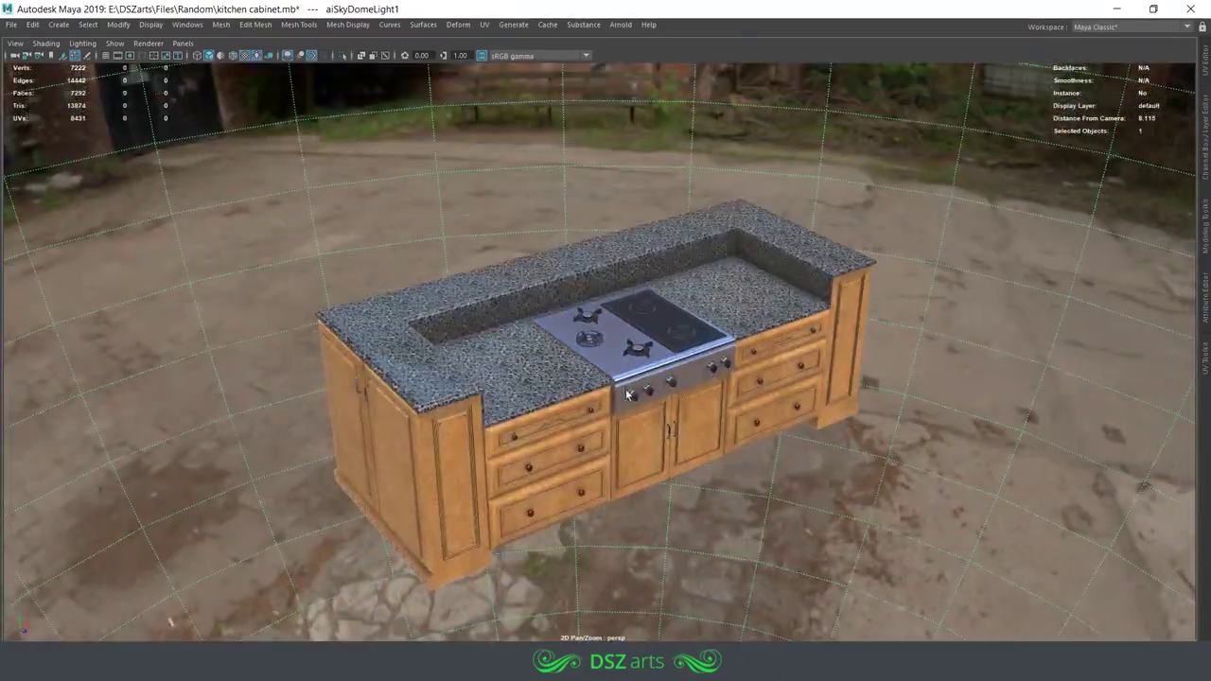
- Rotate the sky-dome environment around the island and inspect the cooktop
mouse_move(590, 394)
mouse_down()
mouse_move(763, 478)
mouse_move(559, 464)
mouse_move(357, 430)
mouse_move(594, 464)
mouse_move(619, 417)
mouse_move(715, 407)
mouse_up()
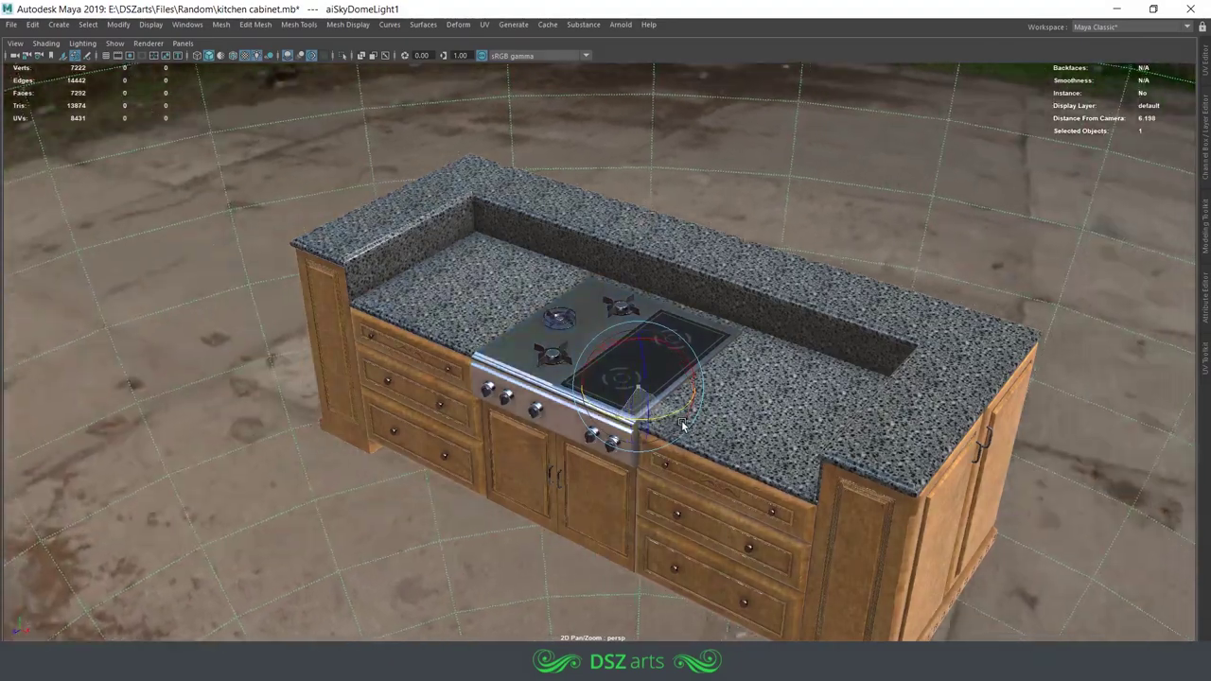
scroll(715, 407, up, 5)
mouse_move(545, 453)
alt+mouse_down()
mouse_move(494, 396)
mouse_move(596, 289)
alt+mouse_up()
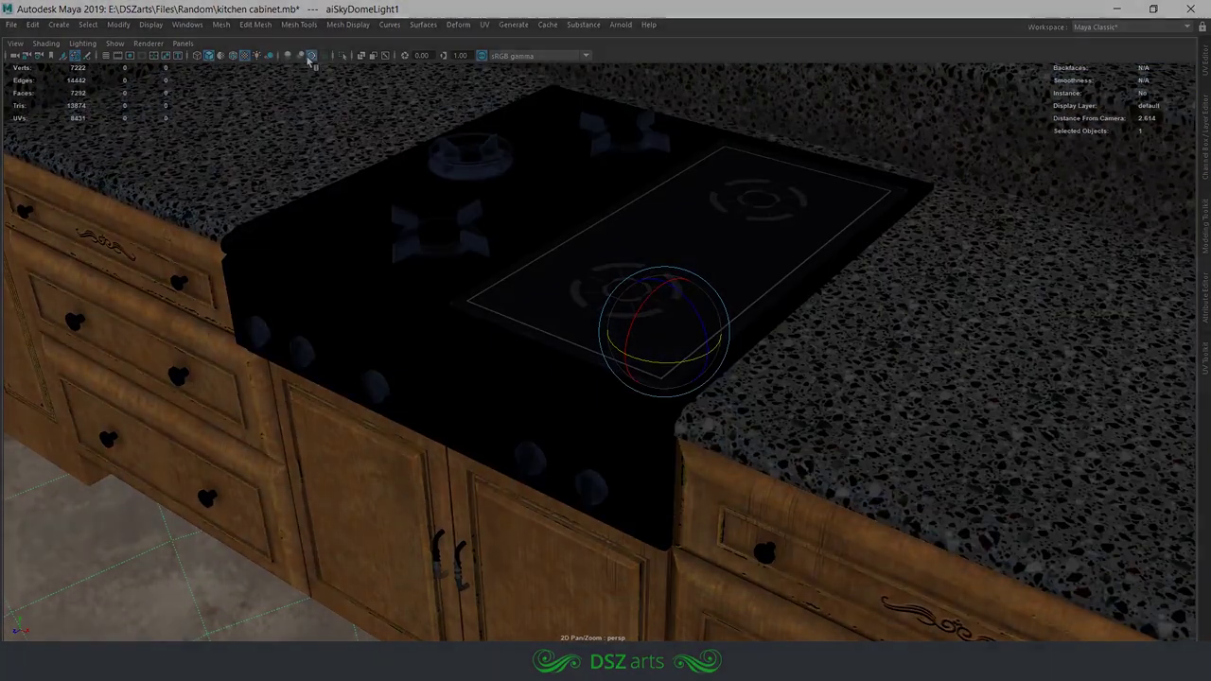